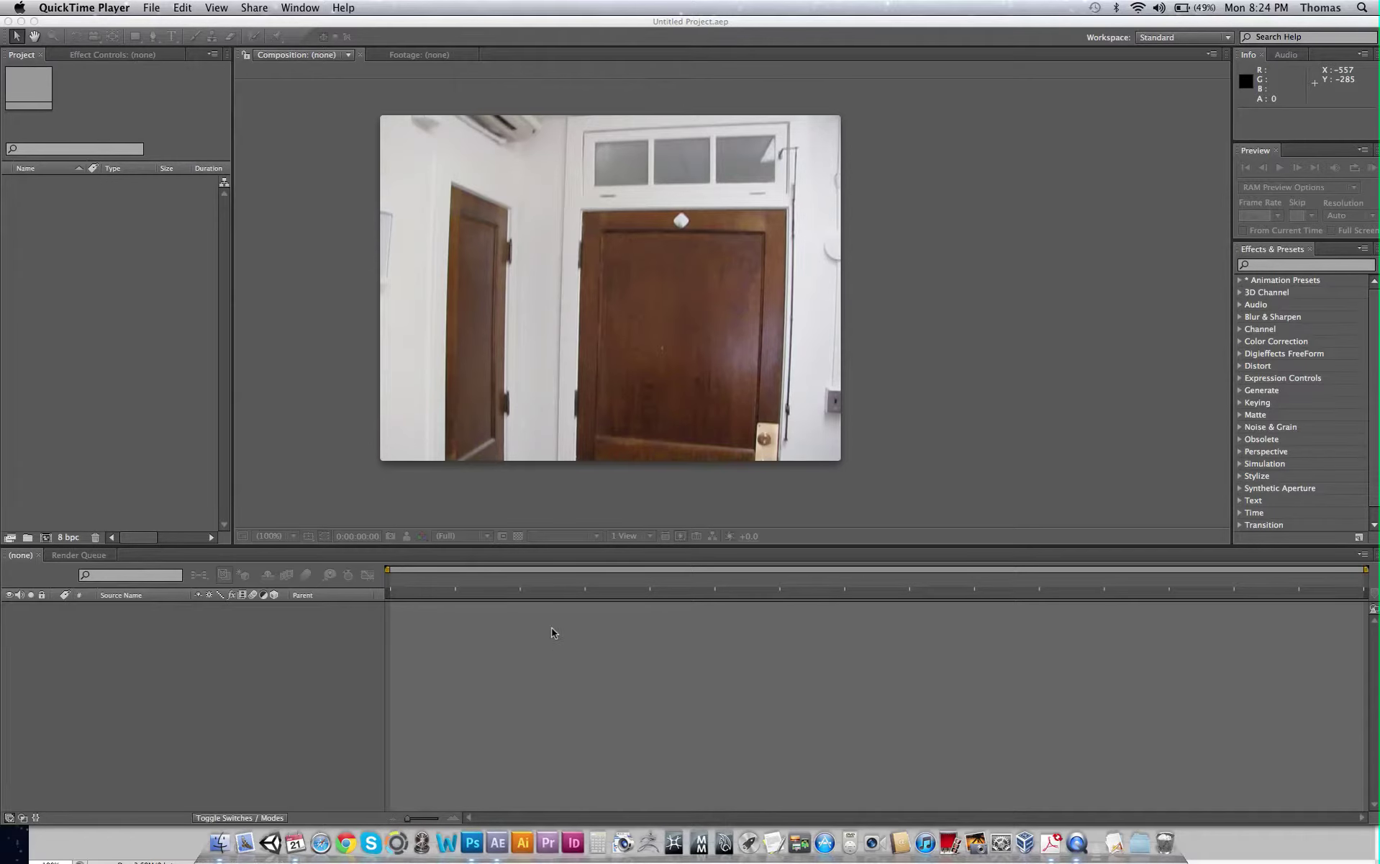
Step: Preview the MVI_6290.AVI door clip in QuickTime Player, close it, and return to After Effects
mouse_move(503, 454)
click(699, 842)
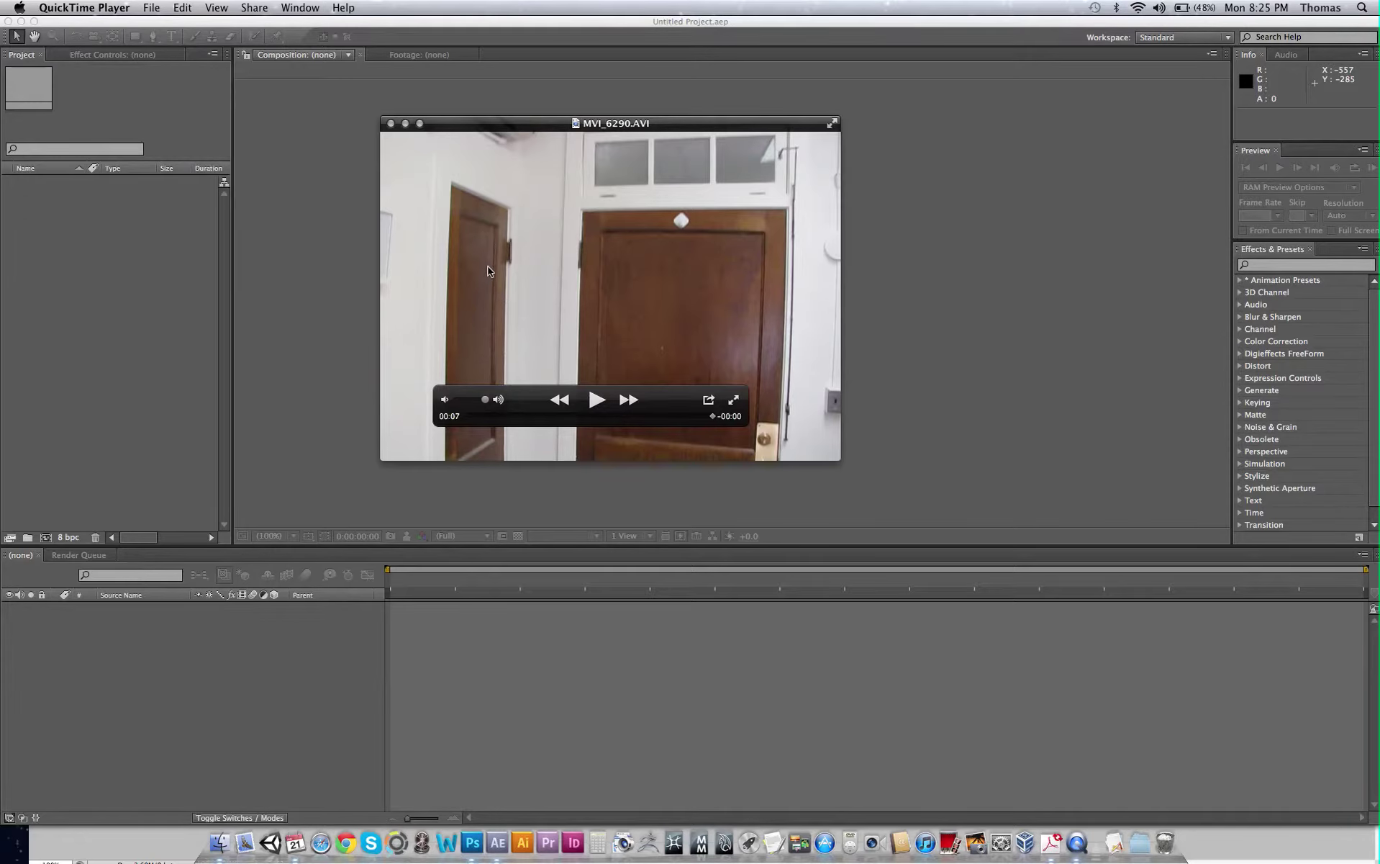
click(311, 210)
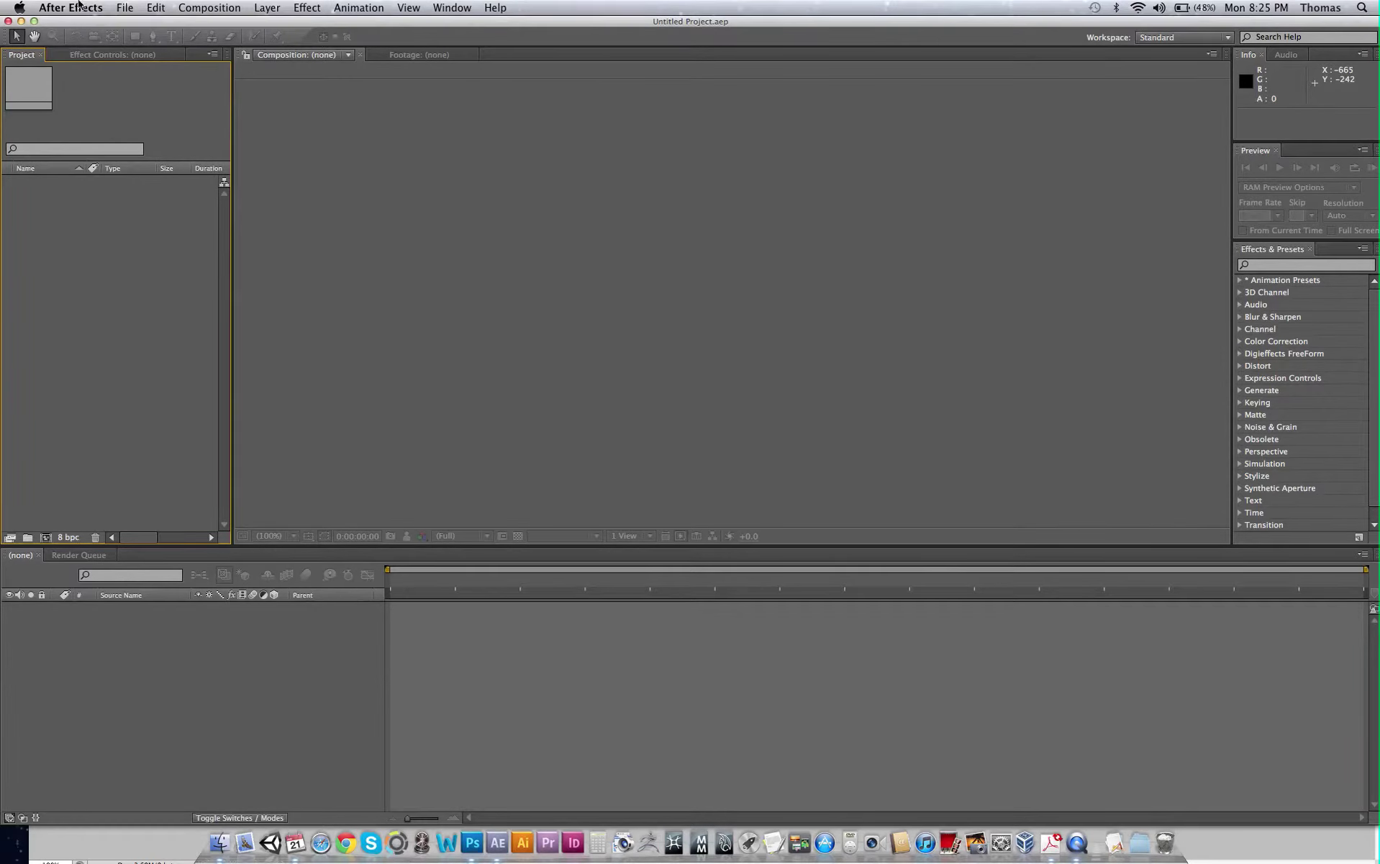
Step: Import MVI_6290.AVI from the Desktop into the After Effects project
click(129, 8)
mouse_move(228, 224)
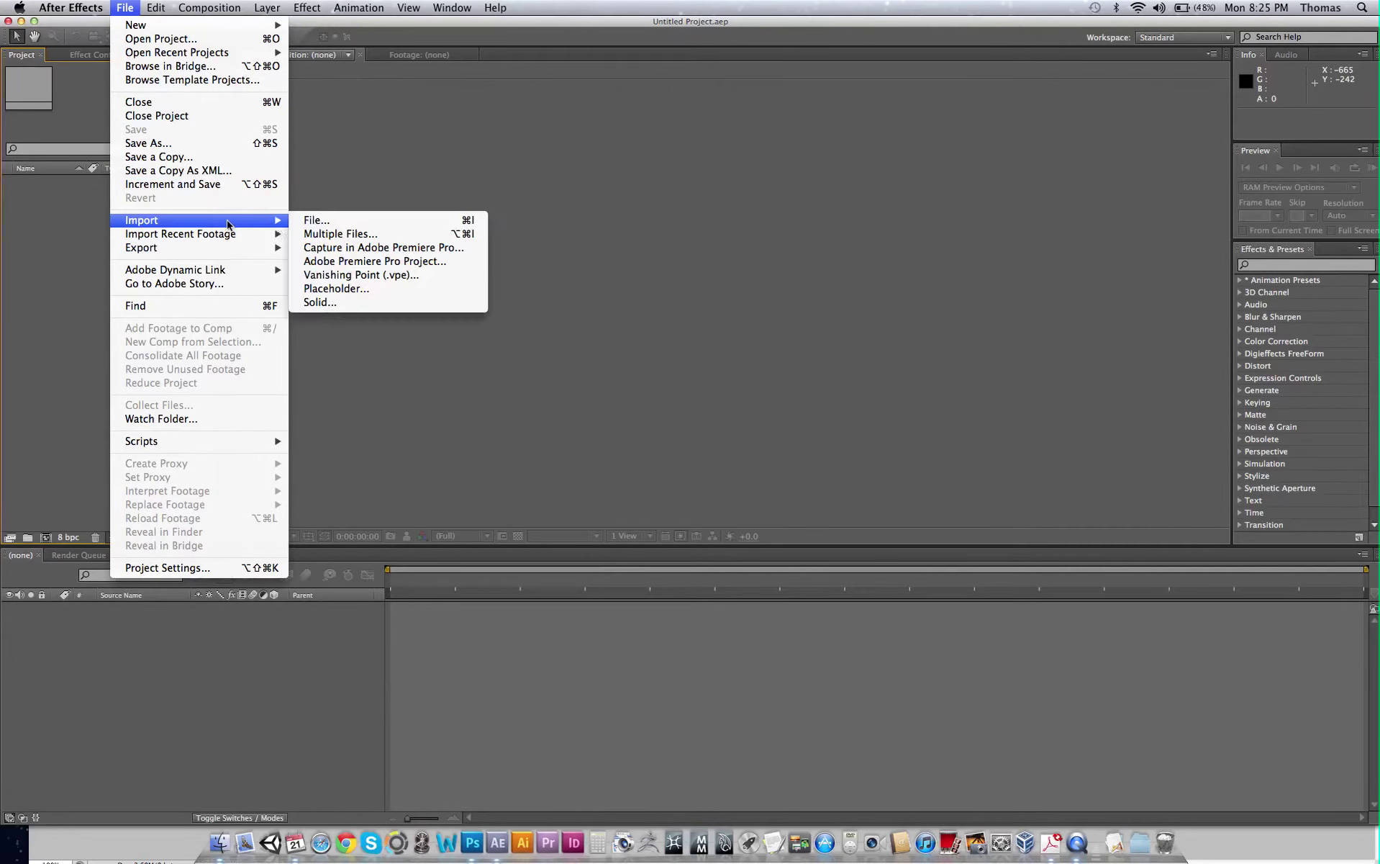
click(318, 220)
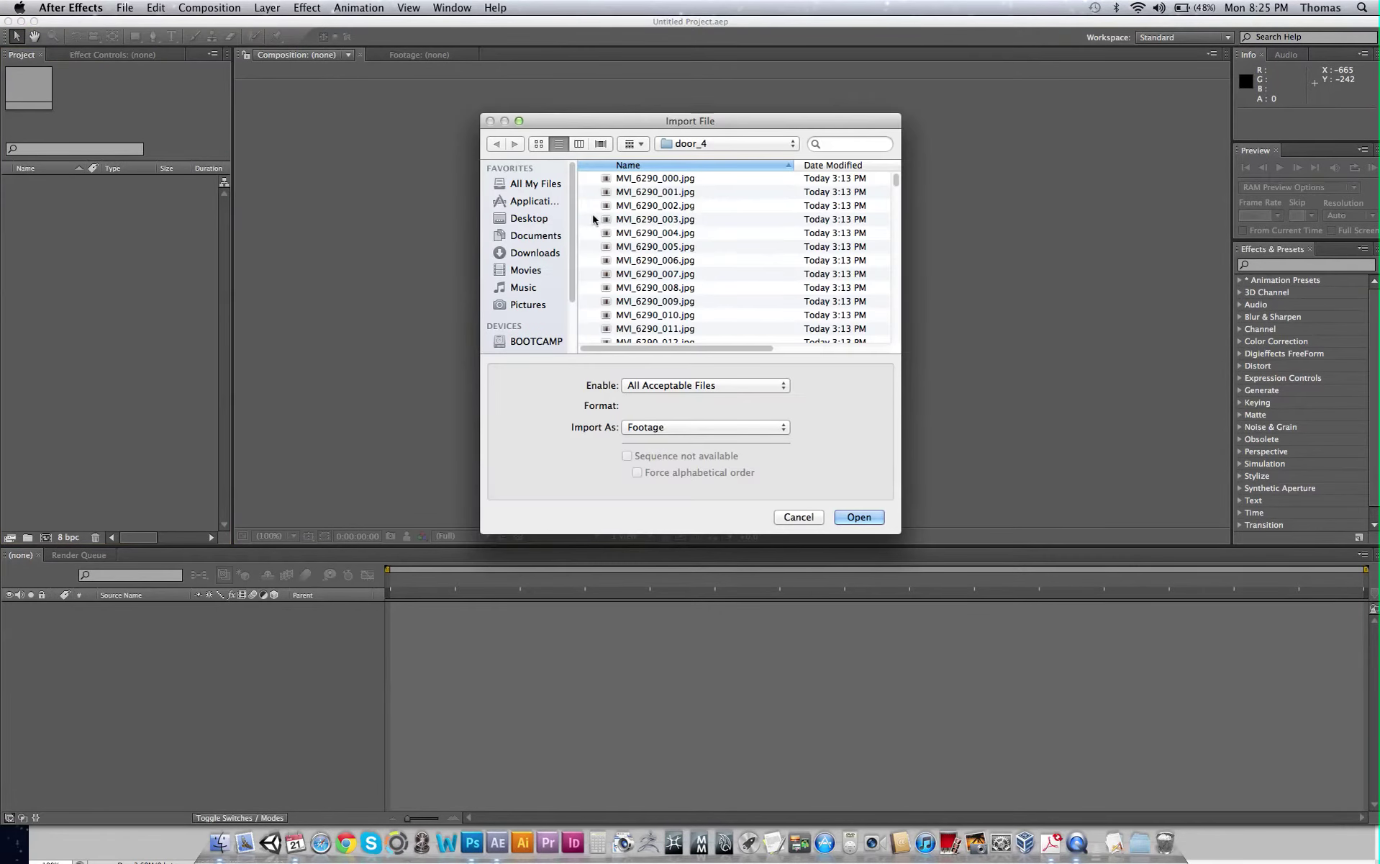
click(530, 218)
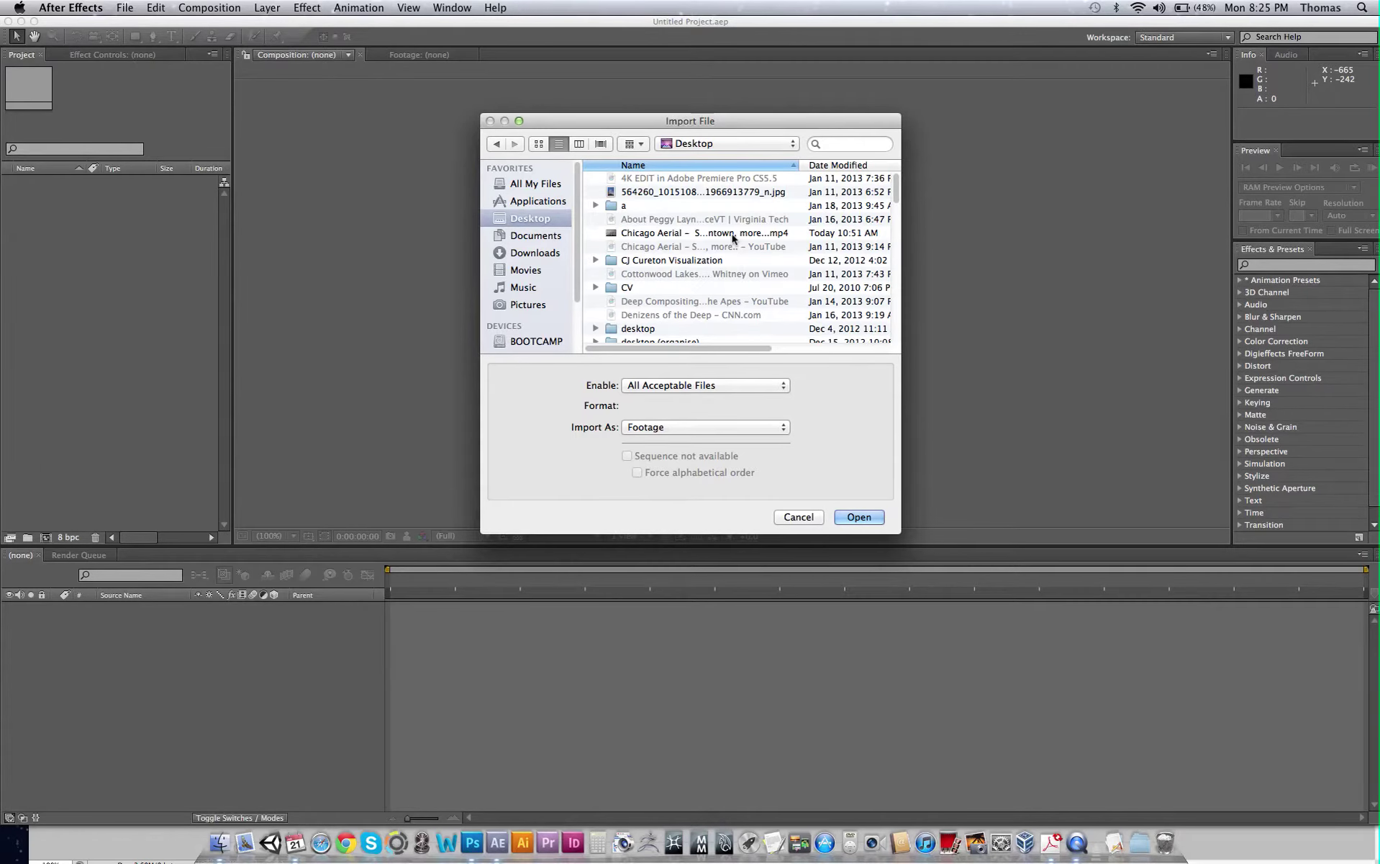
scroll(729, 235, down, 15)
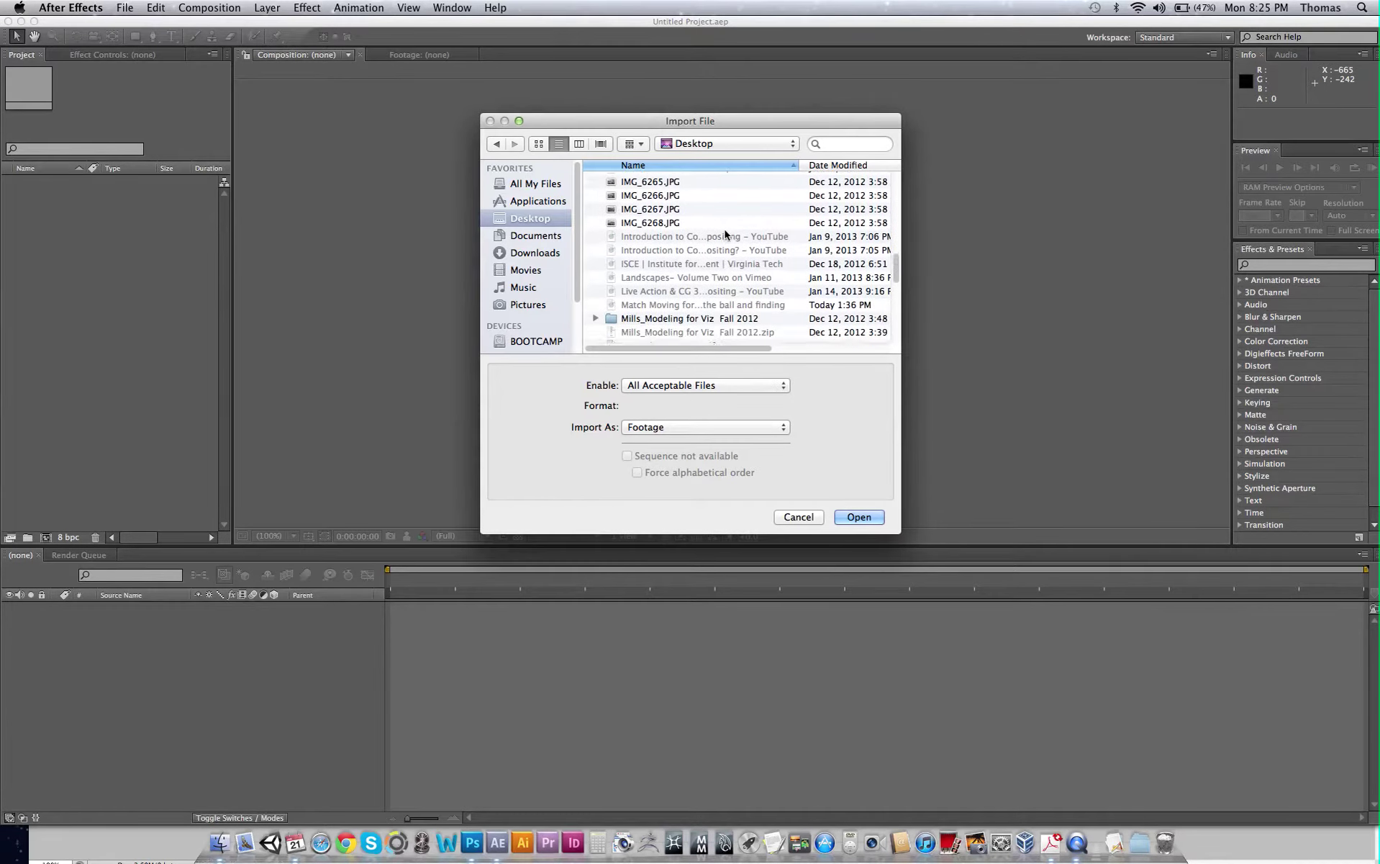
scroll(725, 235, down, 3)
click(718, 291)
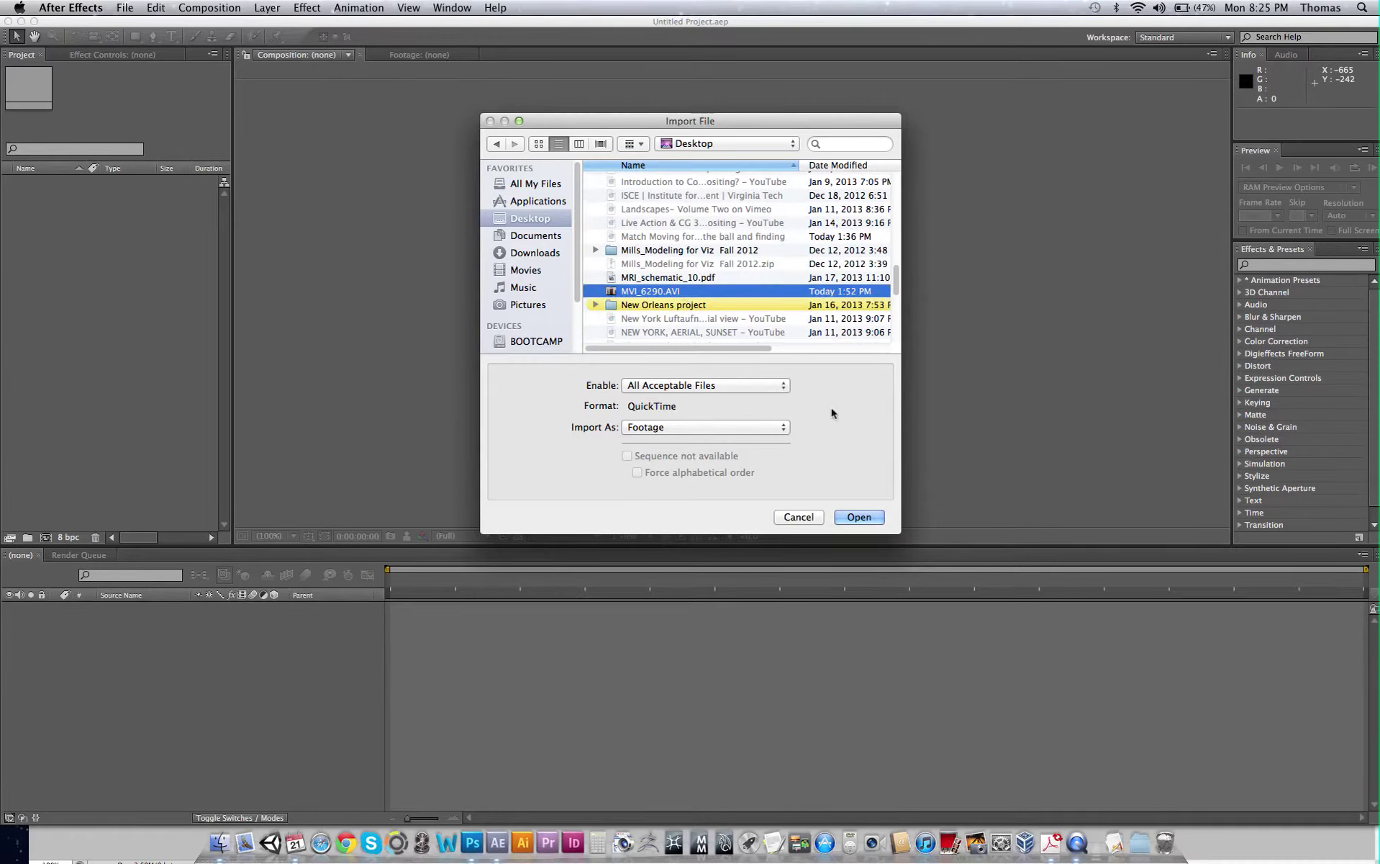
click(858, 516)
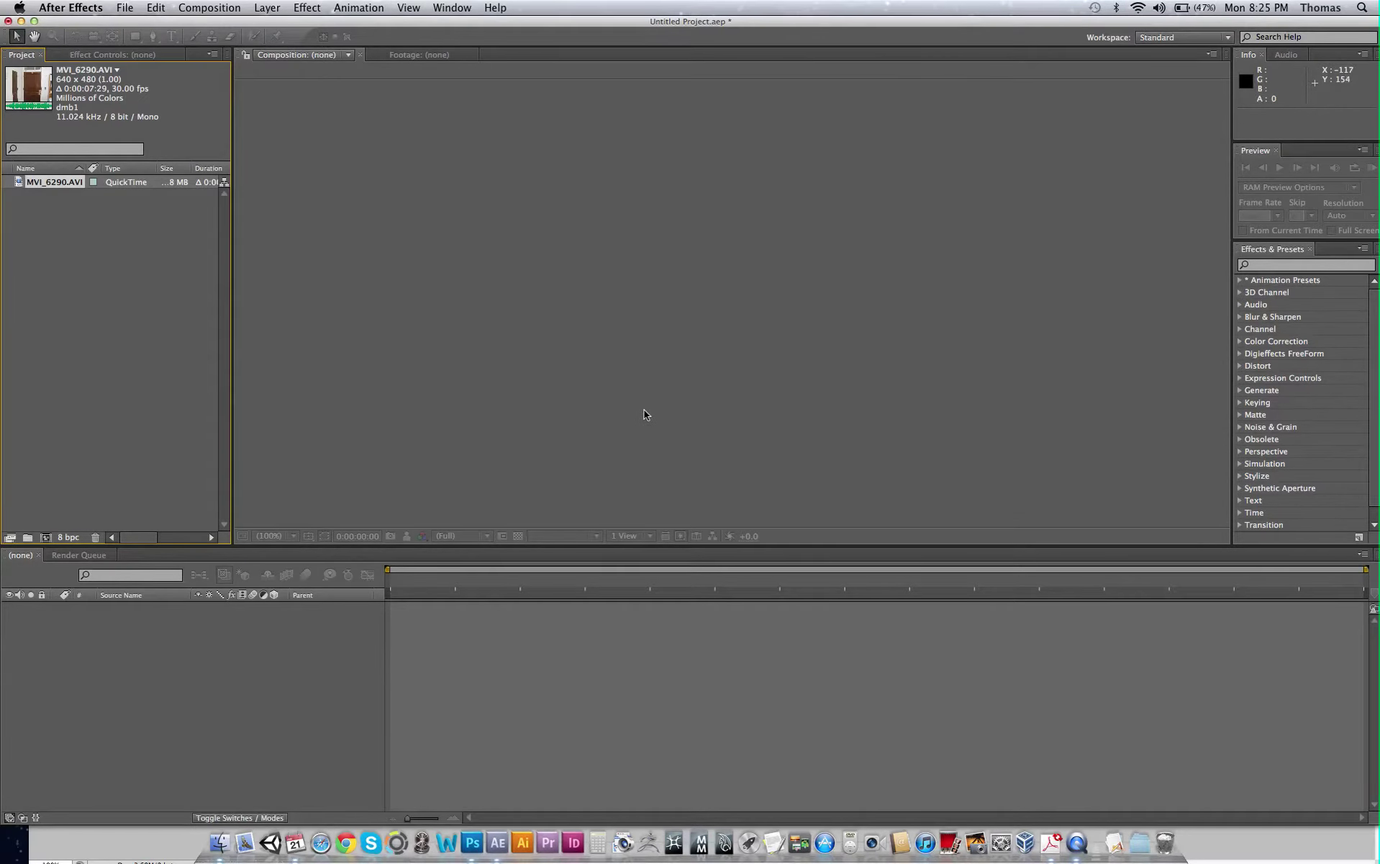
click(14, 294)
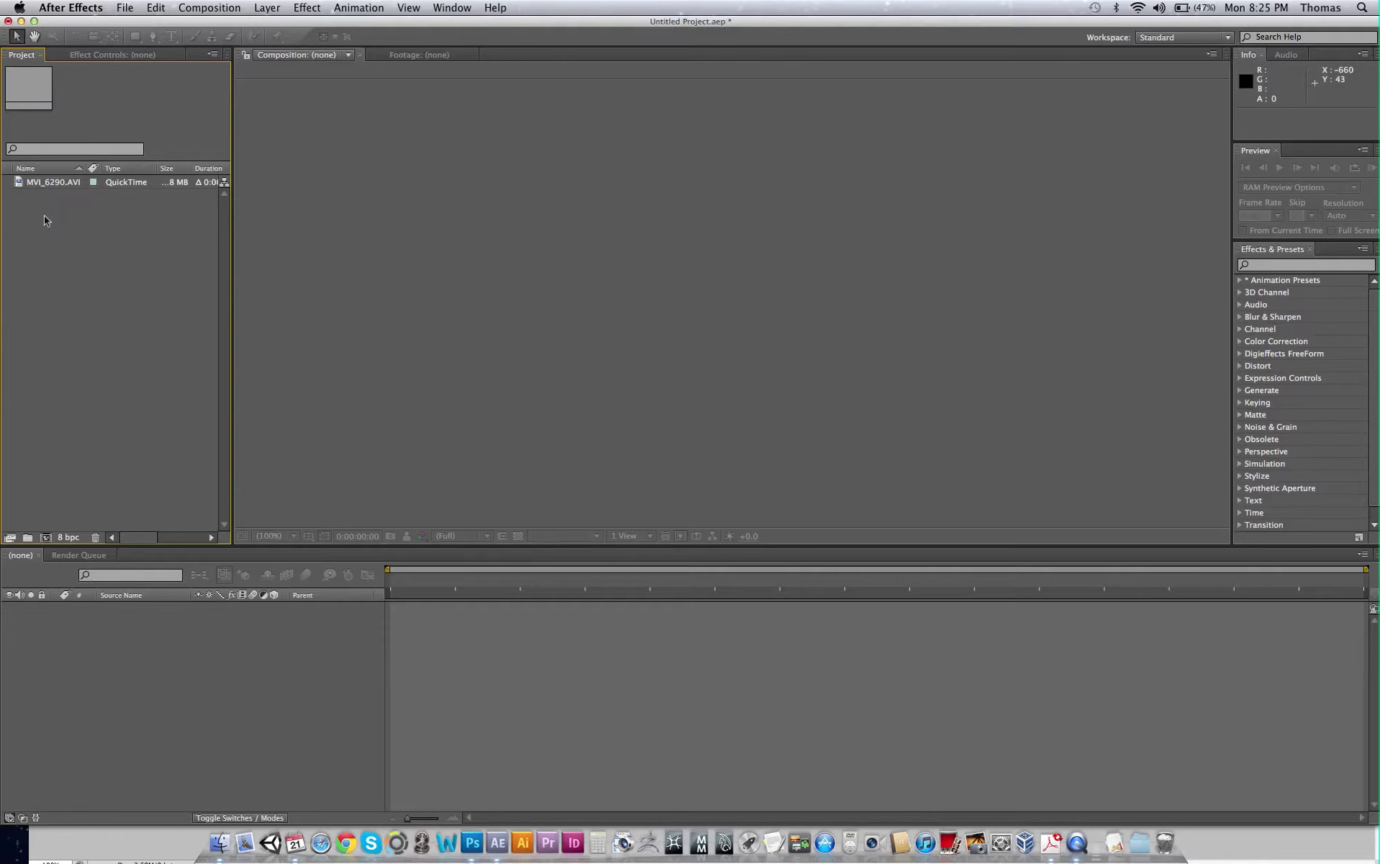
Step: Drag MVI_6290.AVI onto the Timeline to create the 640 x 480, 30 fps MVI_6290 composition
click(17, 183)
drag(19, 186, 452, 652)
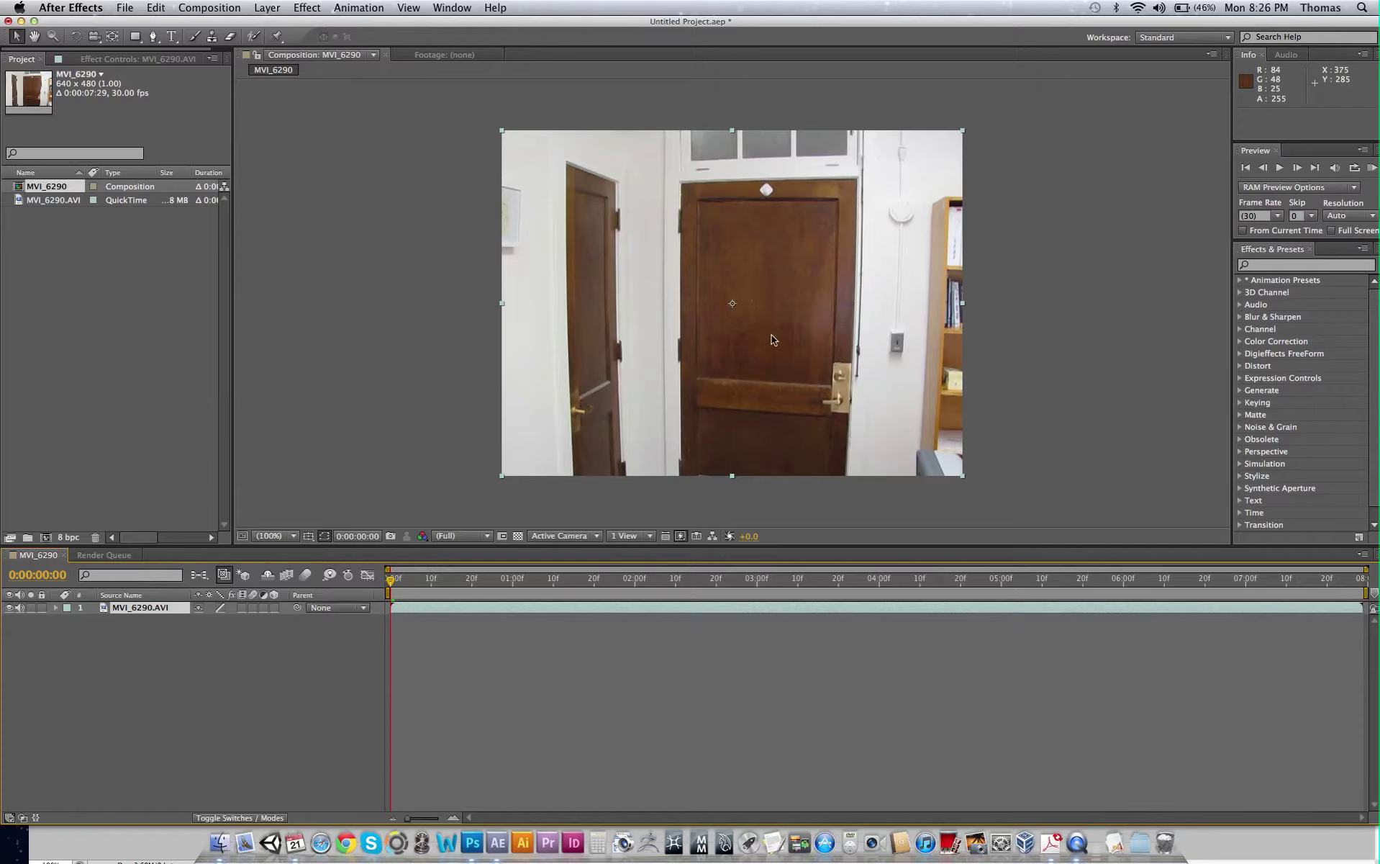
click(225, 8)
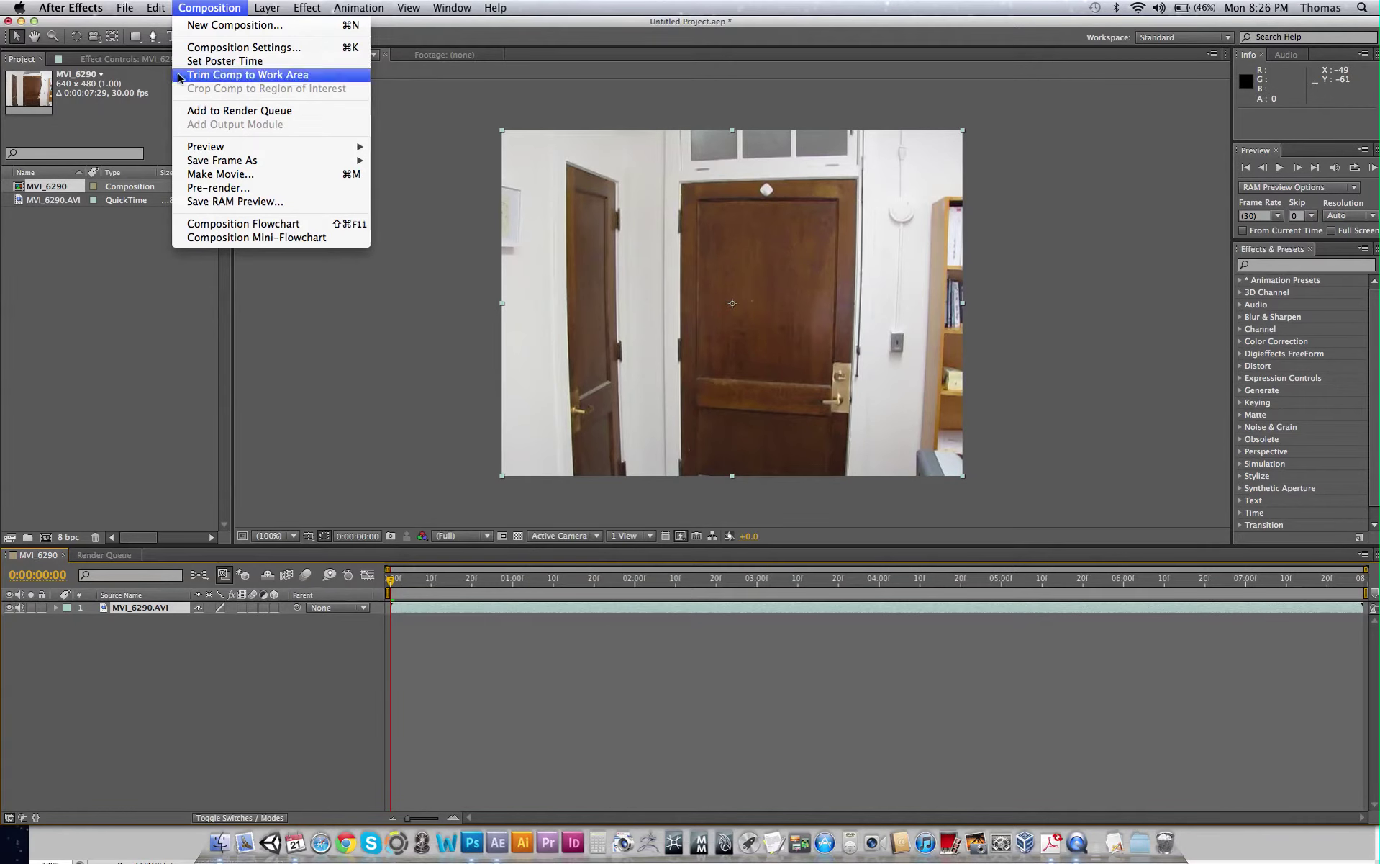
Step: Add the MVI_6290 composition to the Render Queue
click(216, 74)
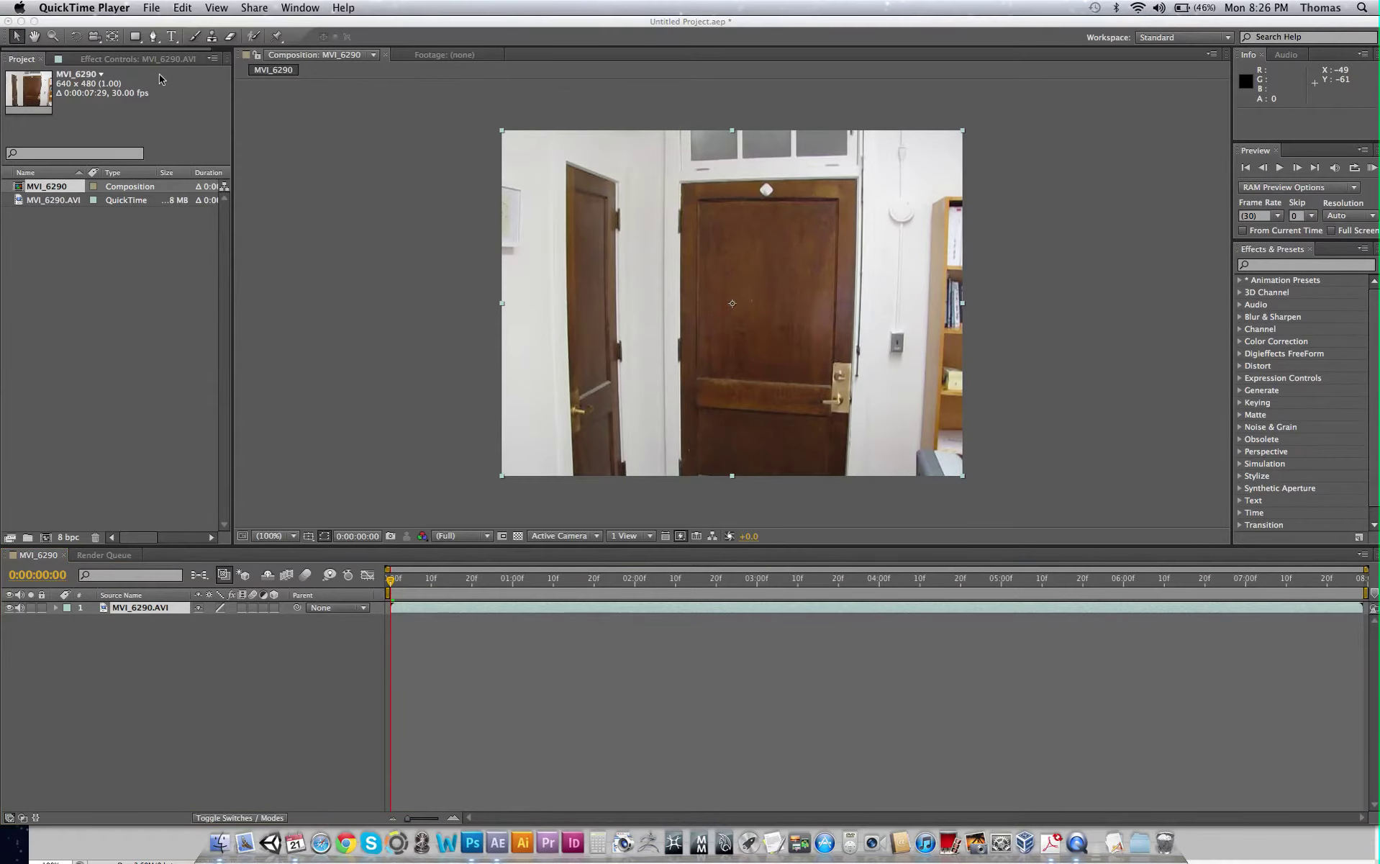
click(315, 28)
click(183, 7)
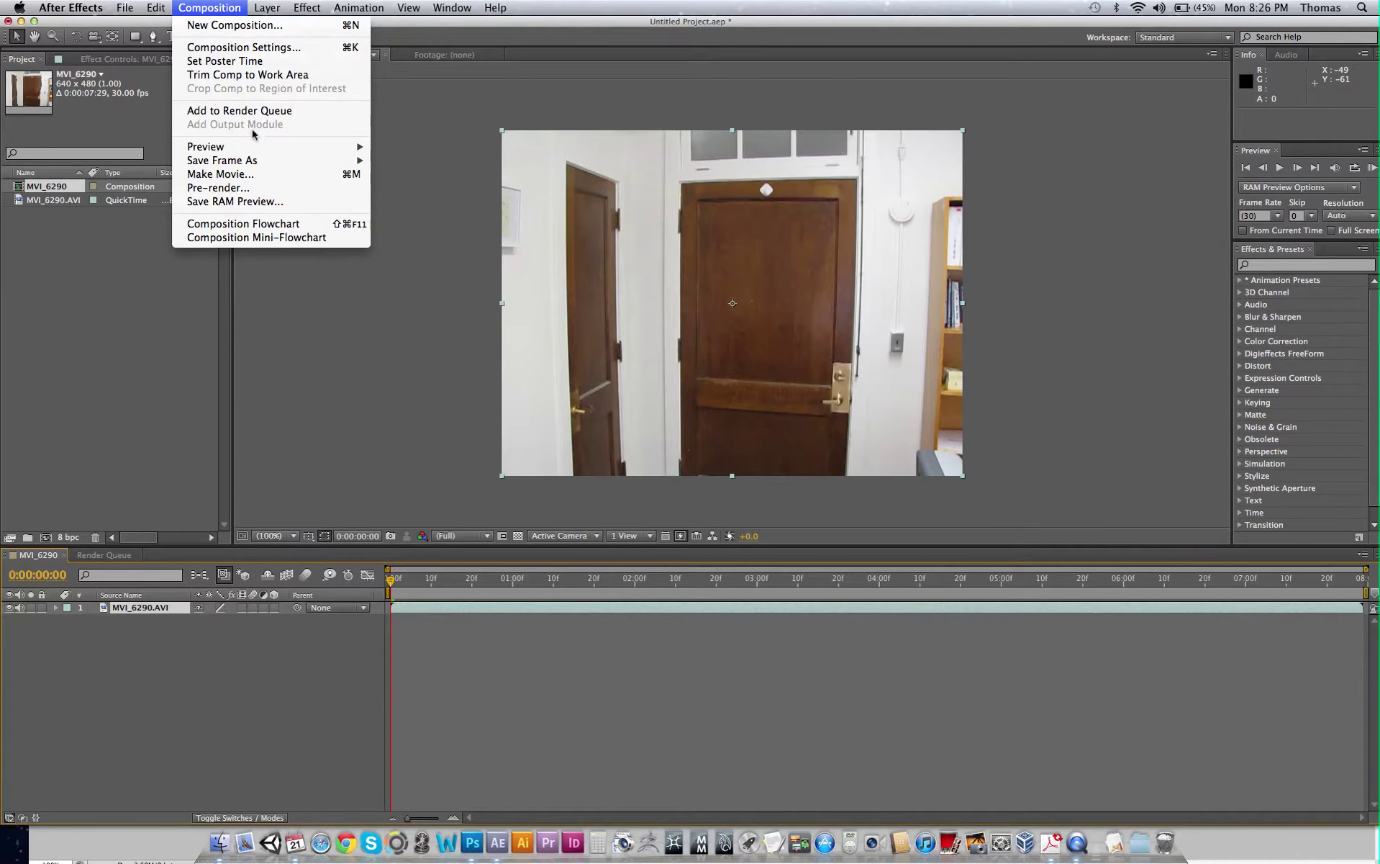
click(220, 174)
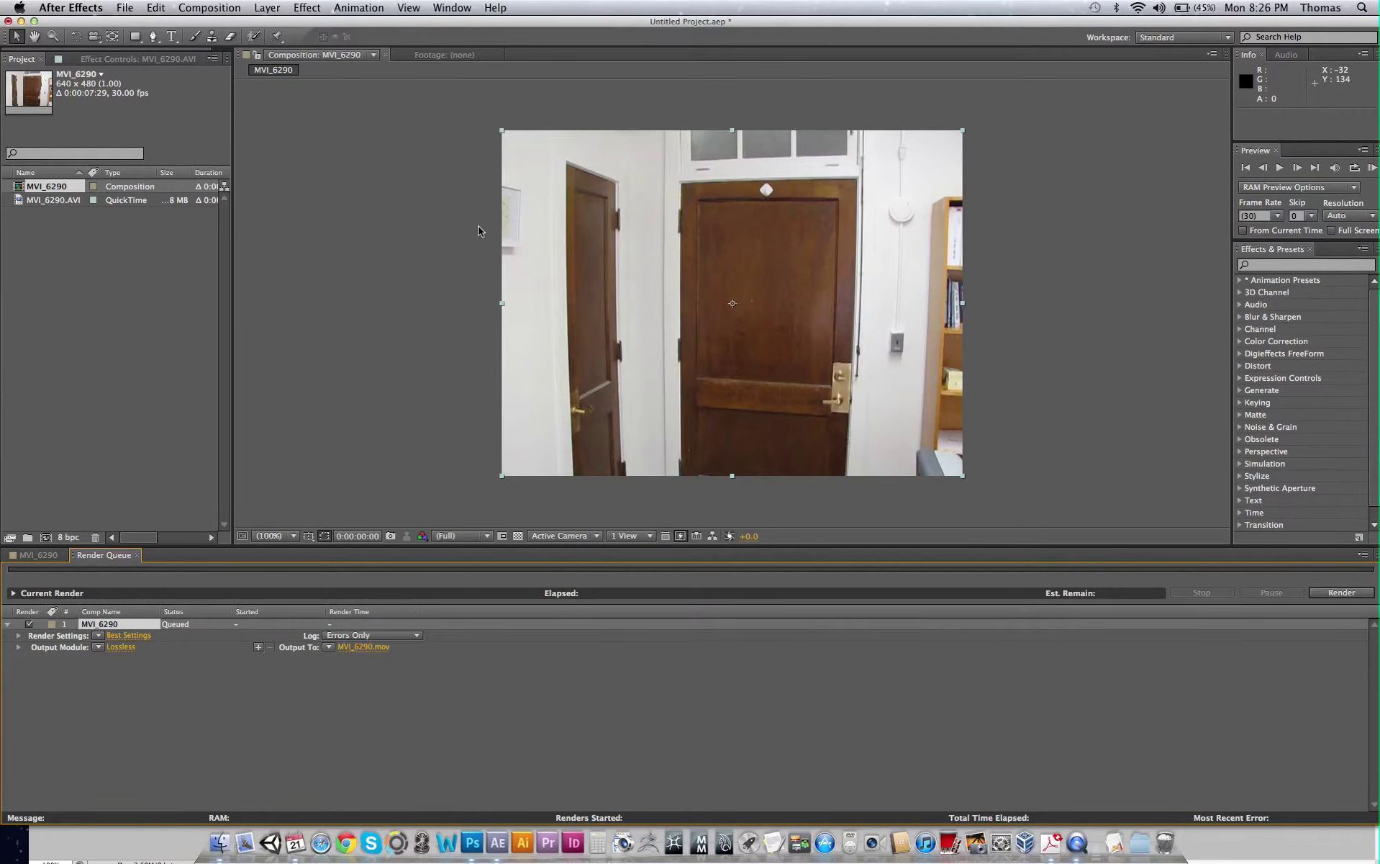
Step: Set the render settings to a custom frame rate of 24 fps
click(128, 635)
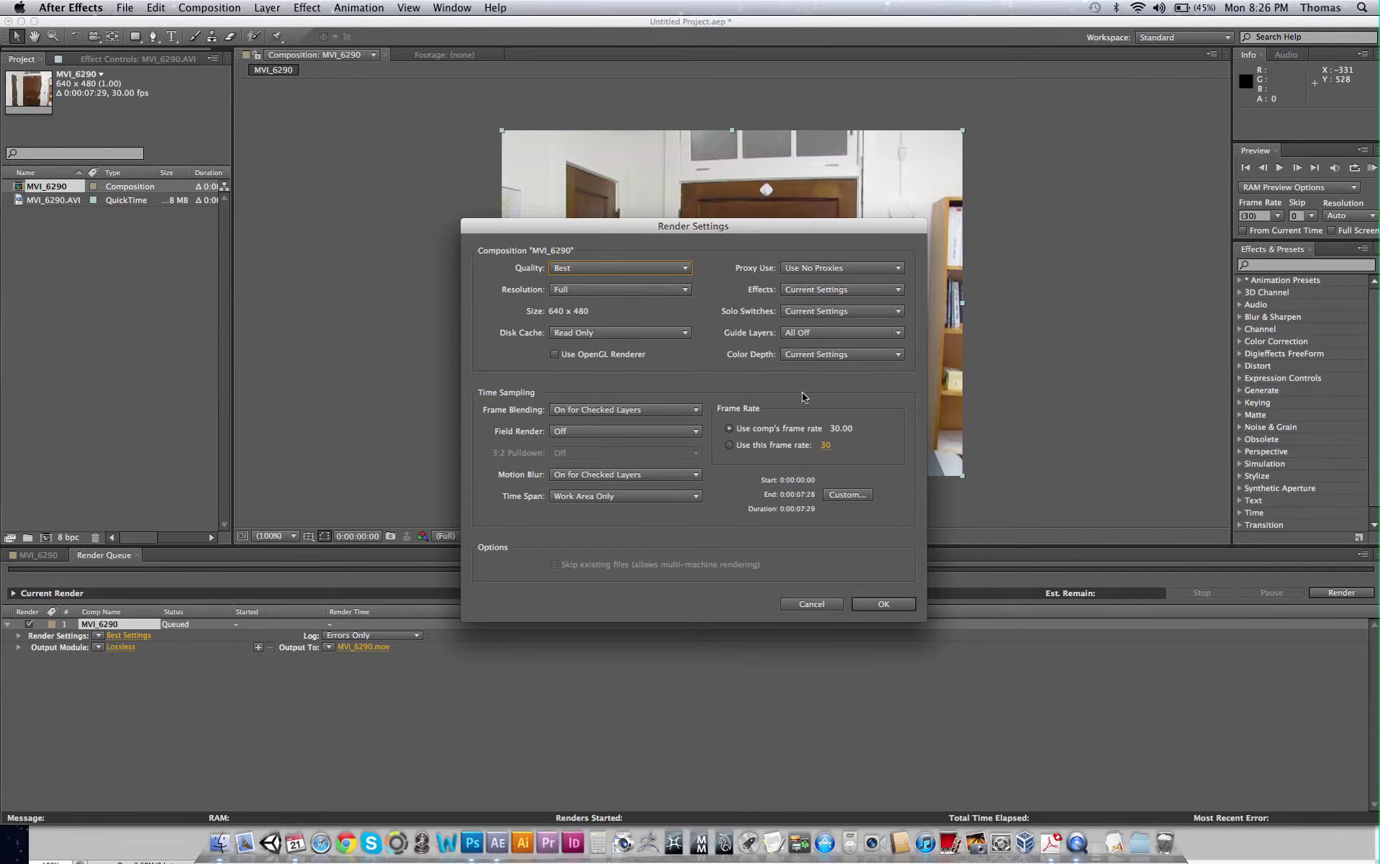
click(825, 445)
text(24)
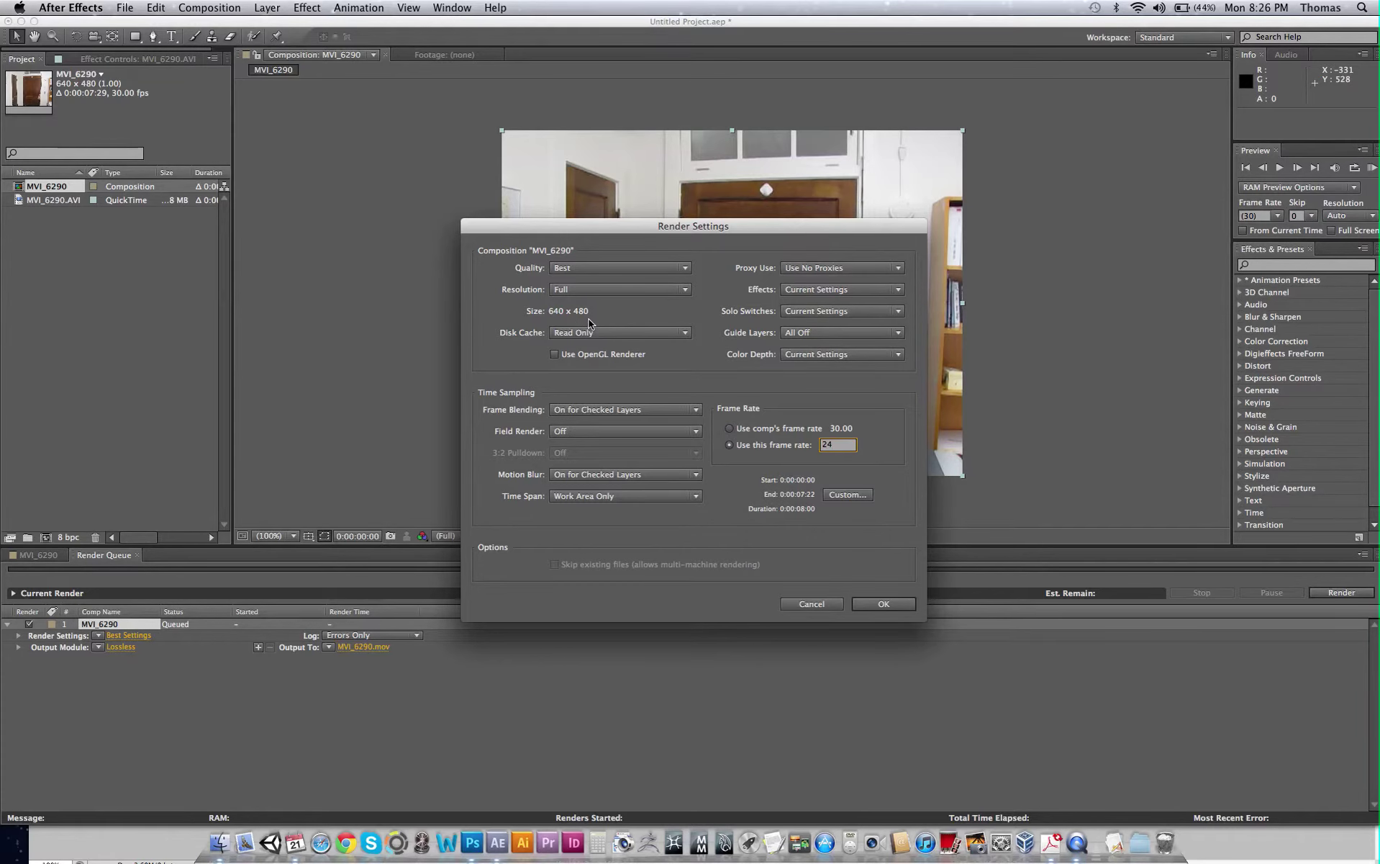
click(883, 604)
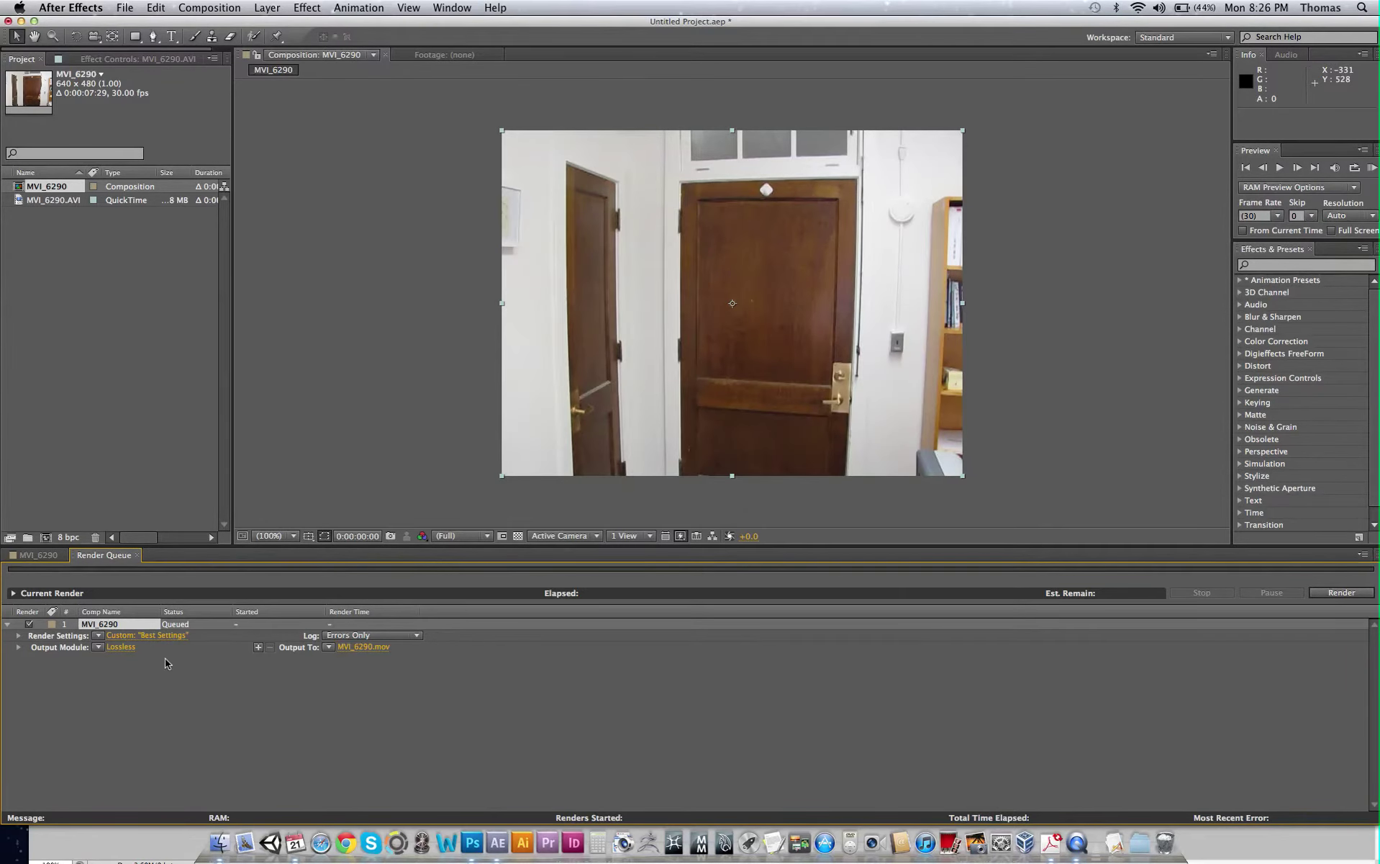
Step: Set the output module to a quality 10 JPEG Sequence named MVI_6290_[###].jpg
click(120, 646)
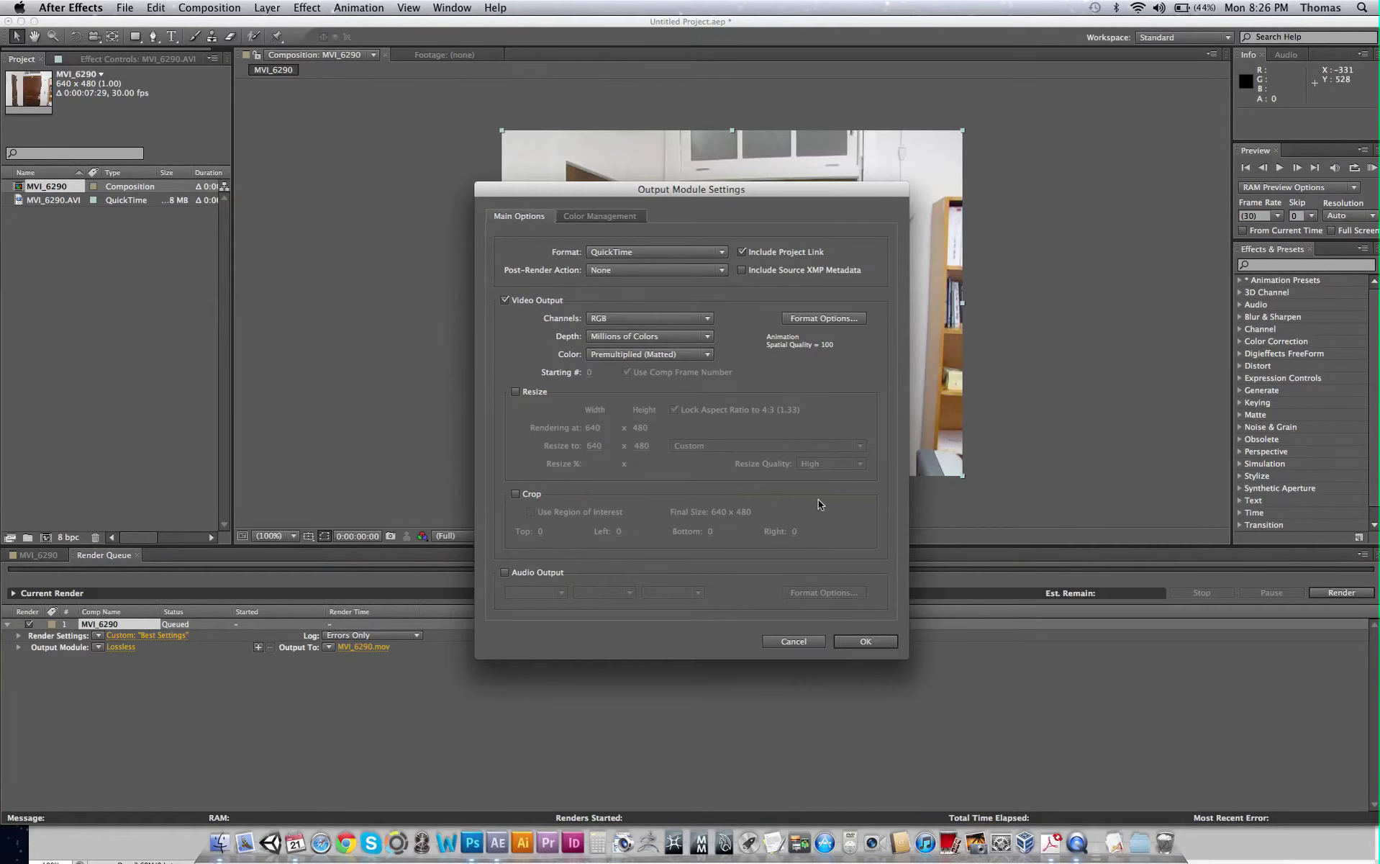
click(641, 253)
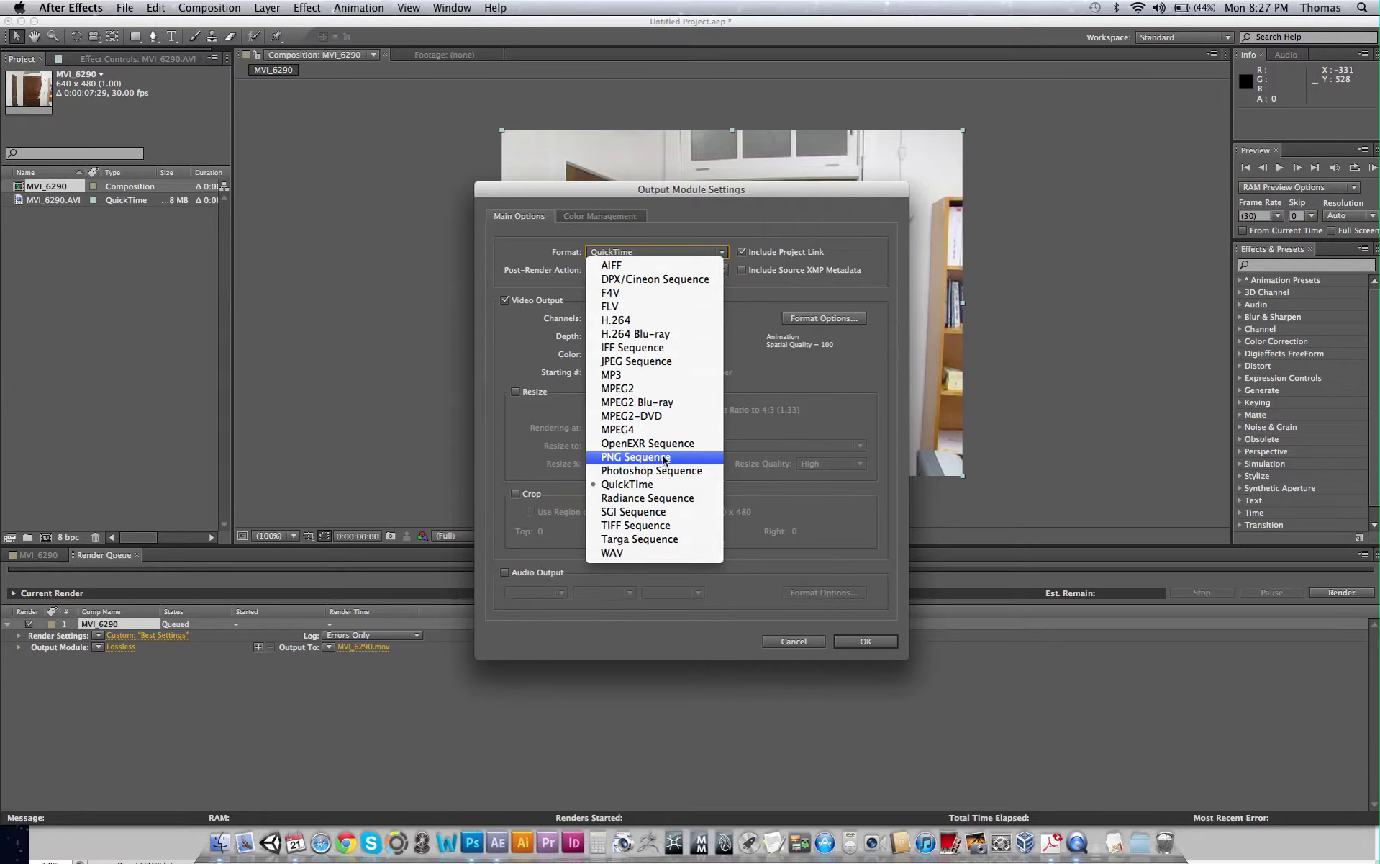
click(636, 362)
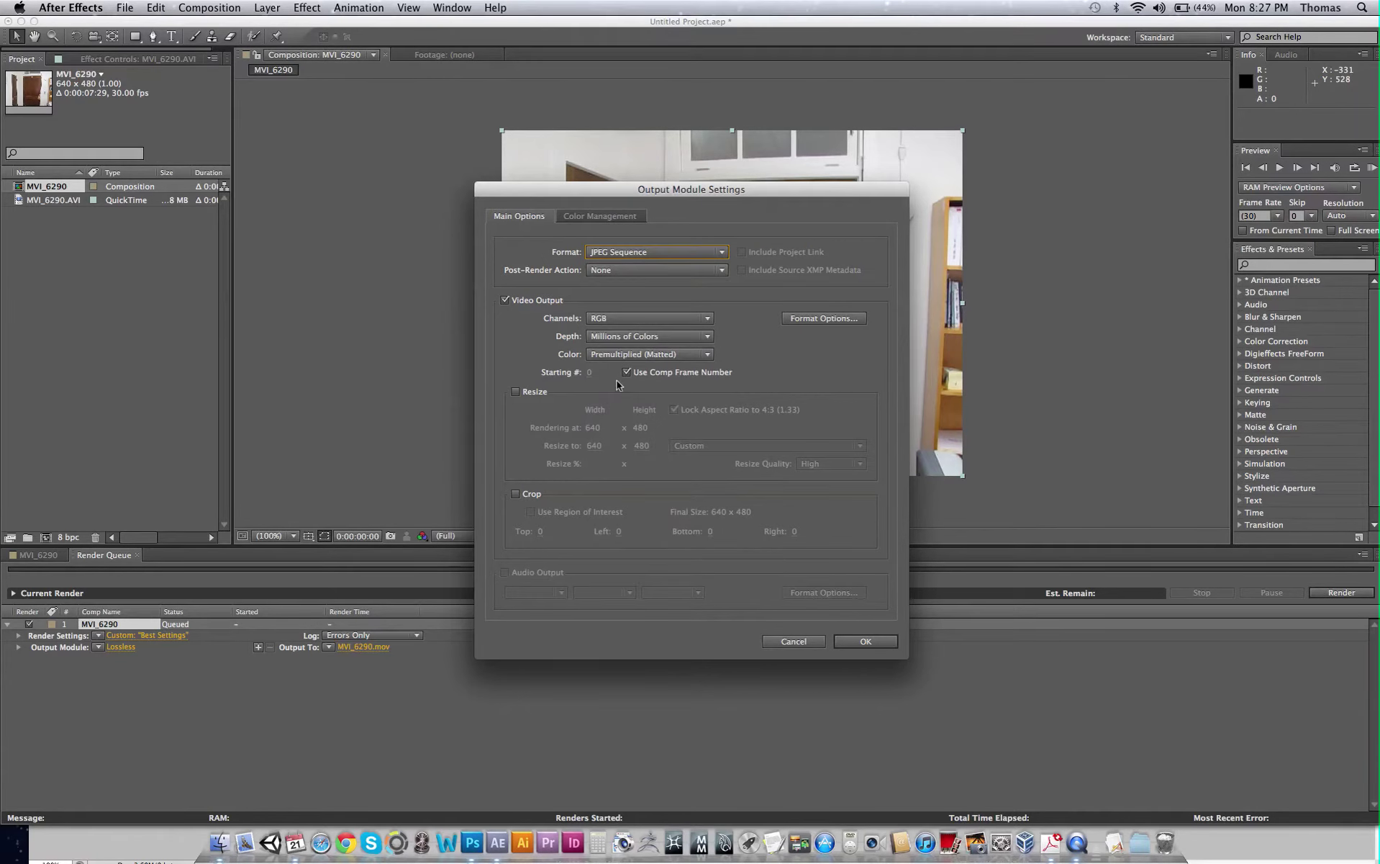
click(792, 319)
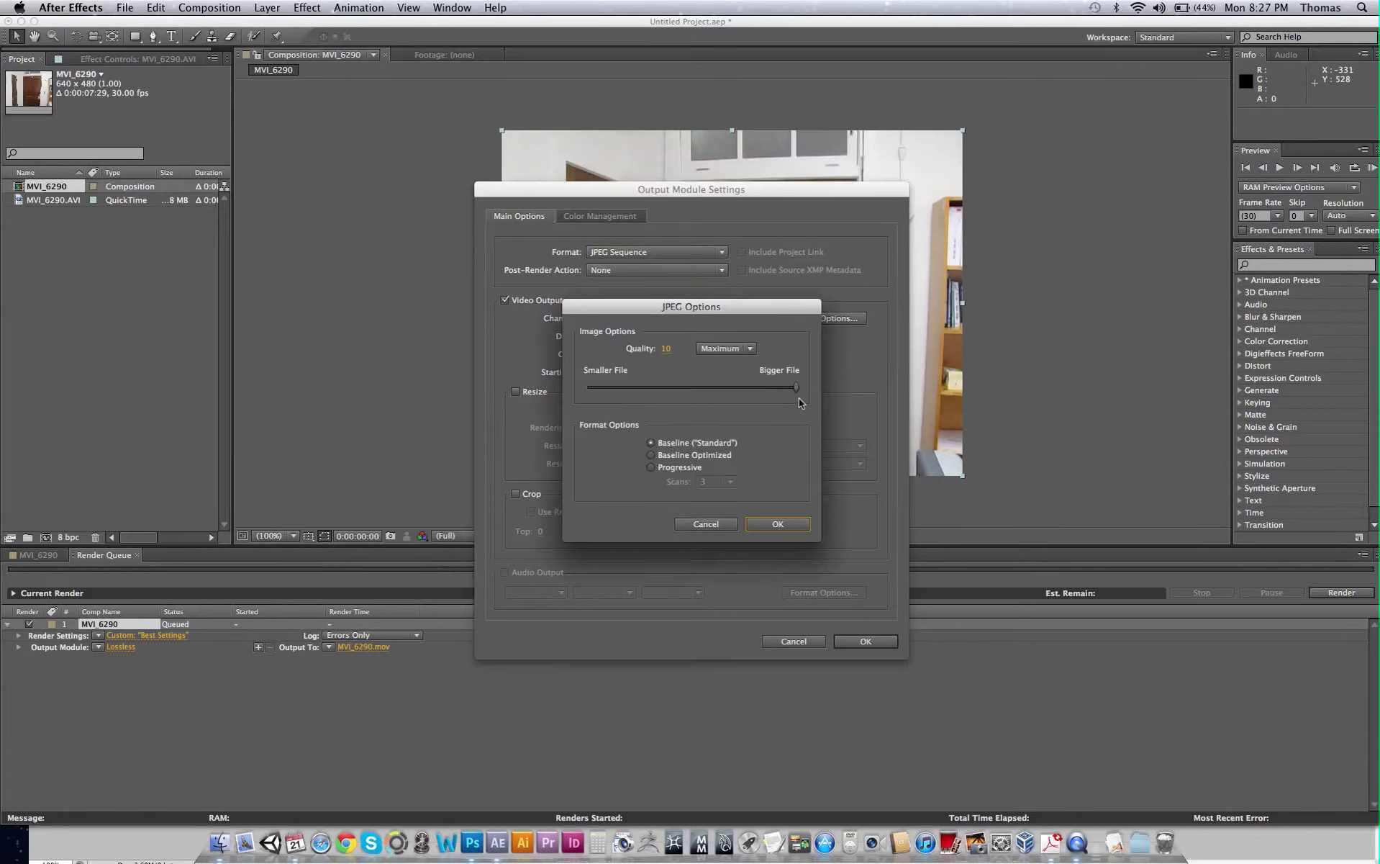
click(763, 525)
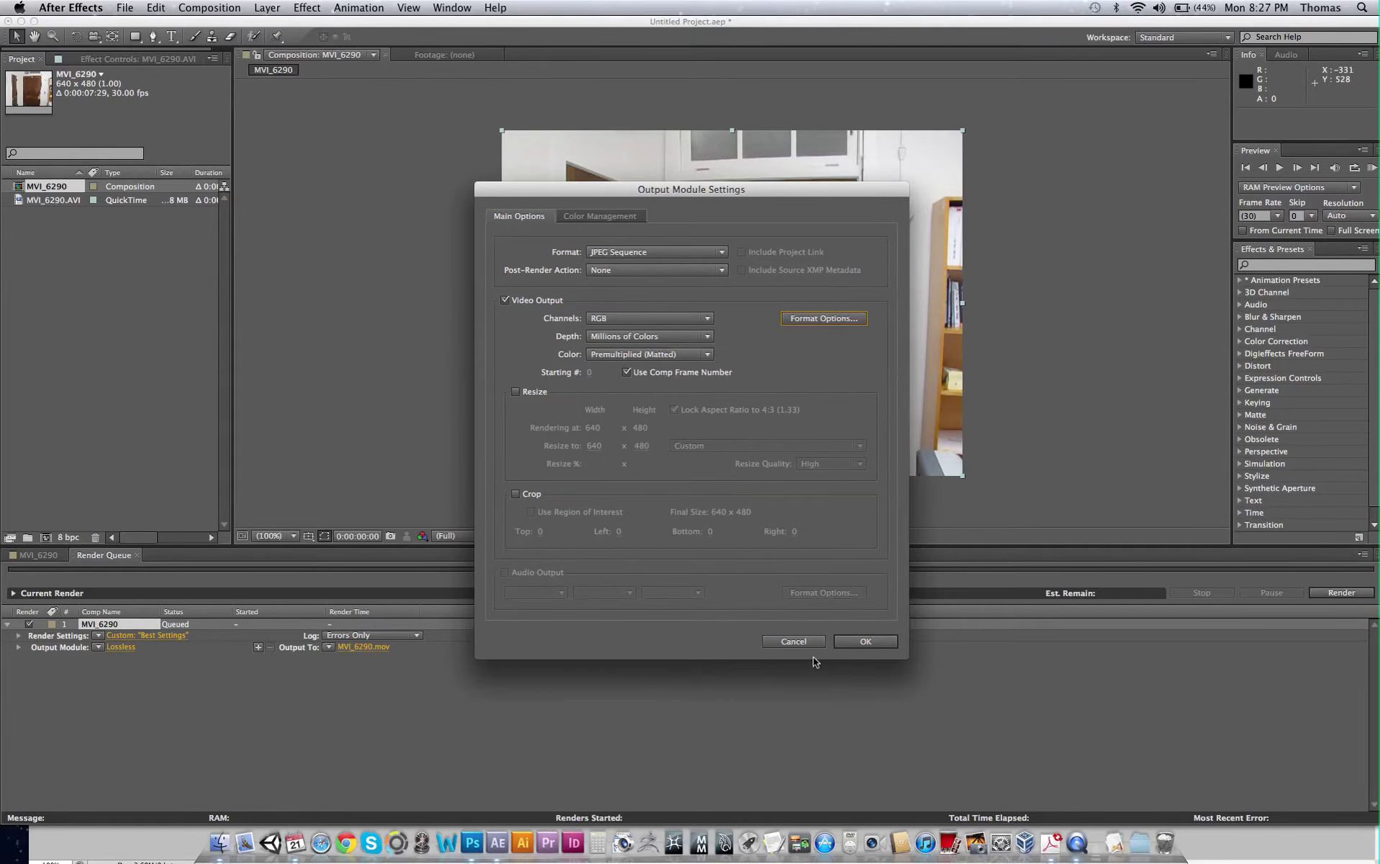
click(856, 642)
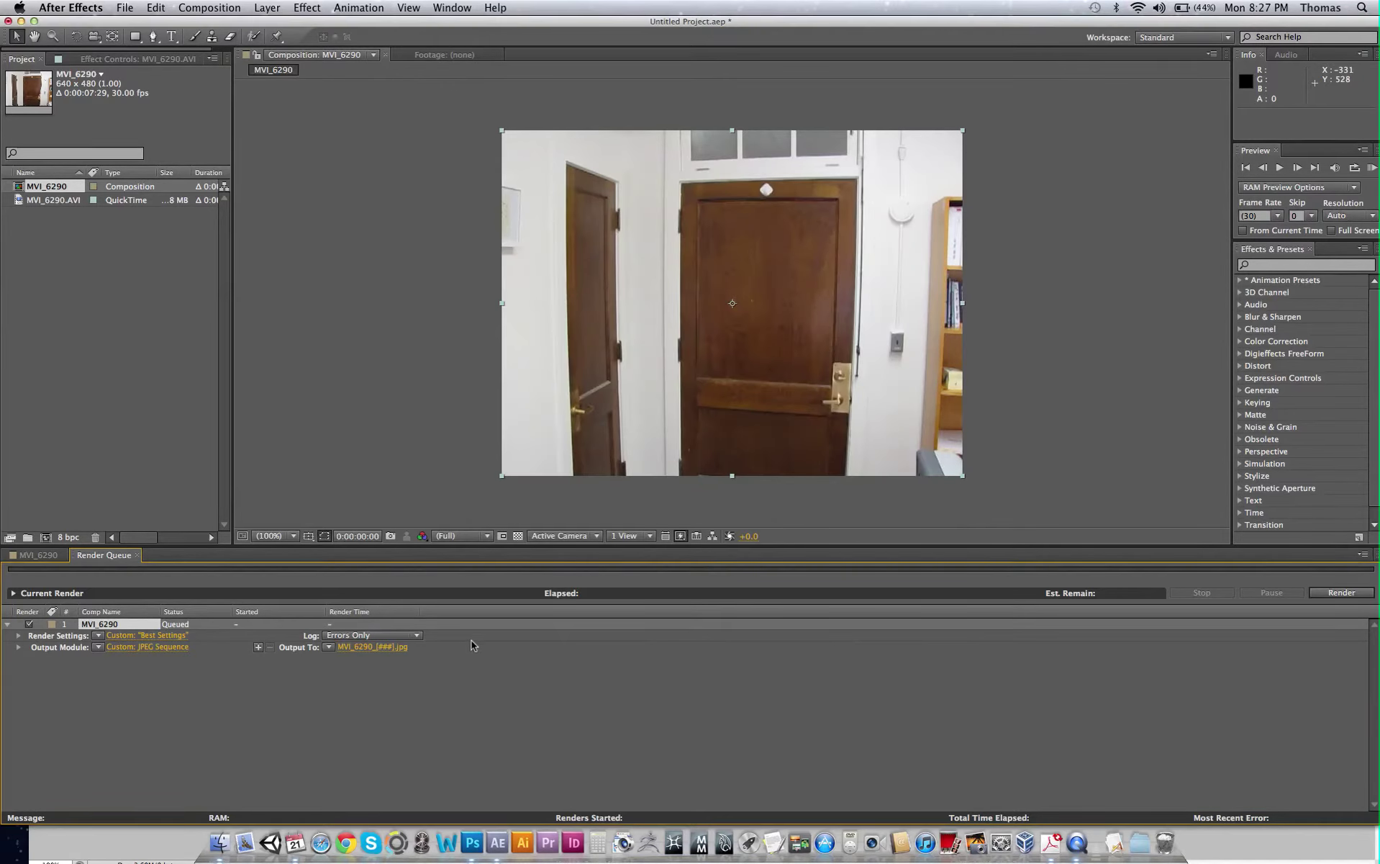
Step: Direct the output into a new a_door folder created on the Desktop
click(368, 647)
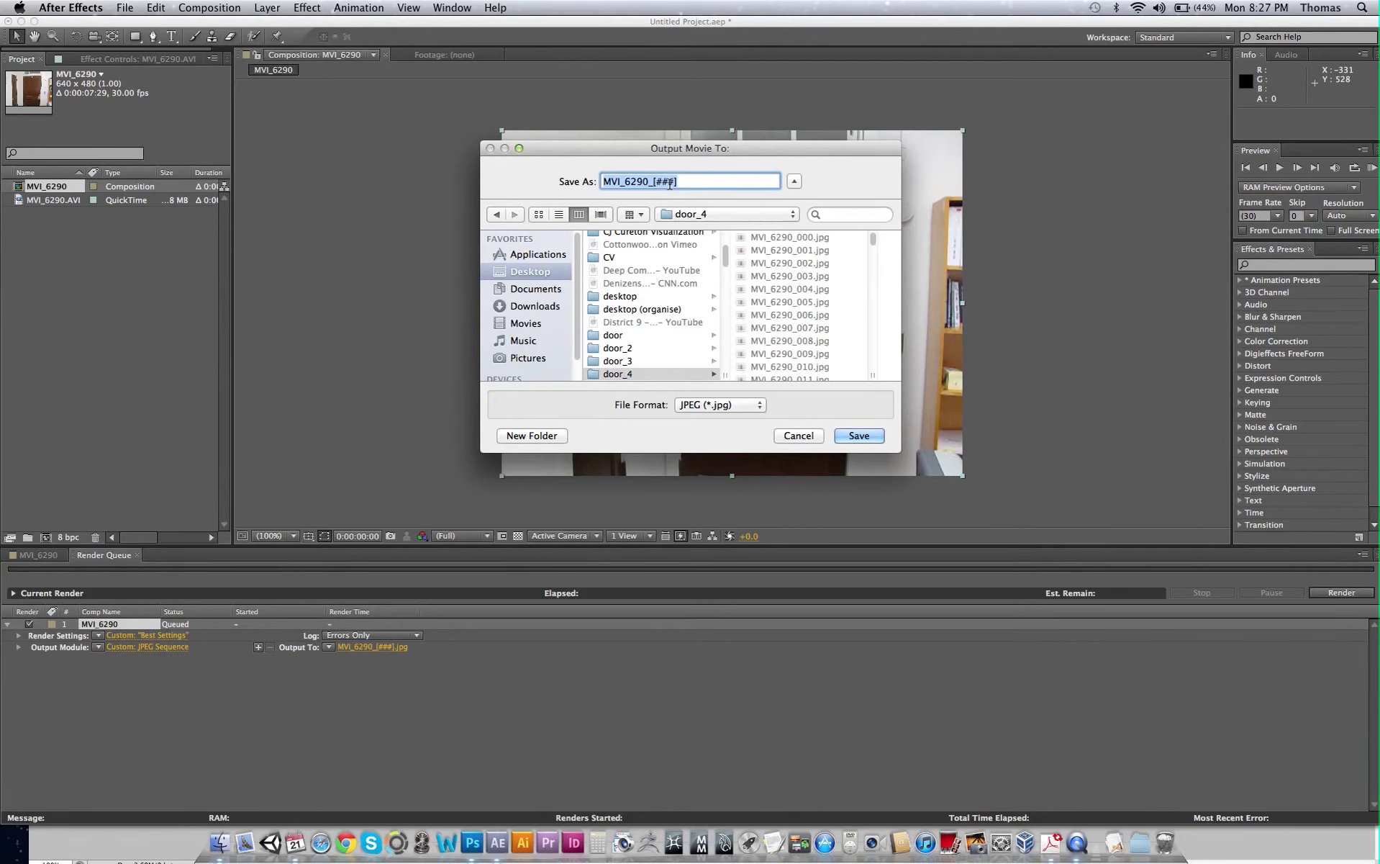
click(668, 184)
click(533, 288)
click(528, 273)
click(532, 435)
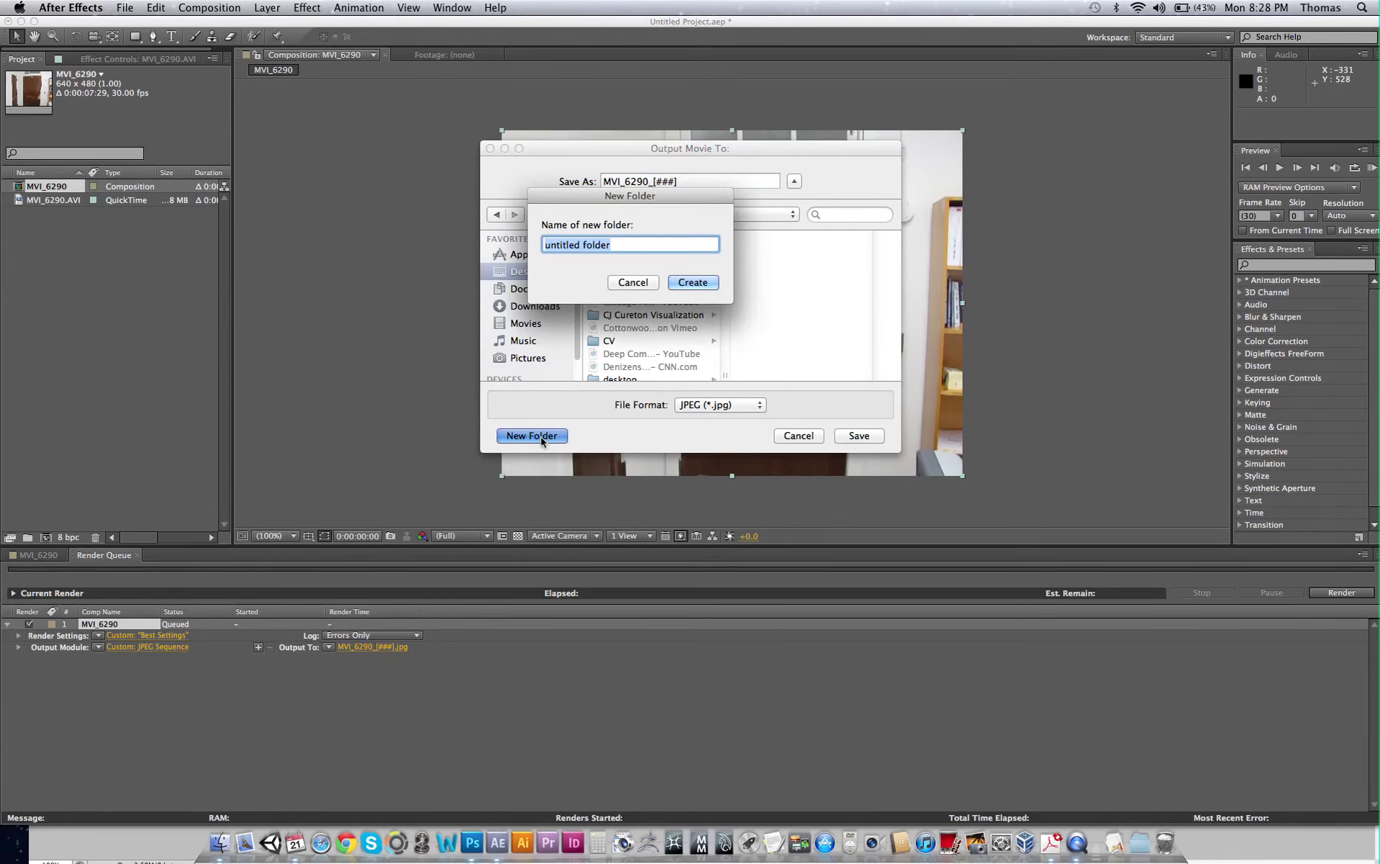
text(a)
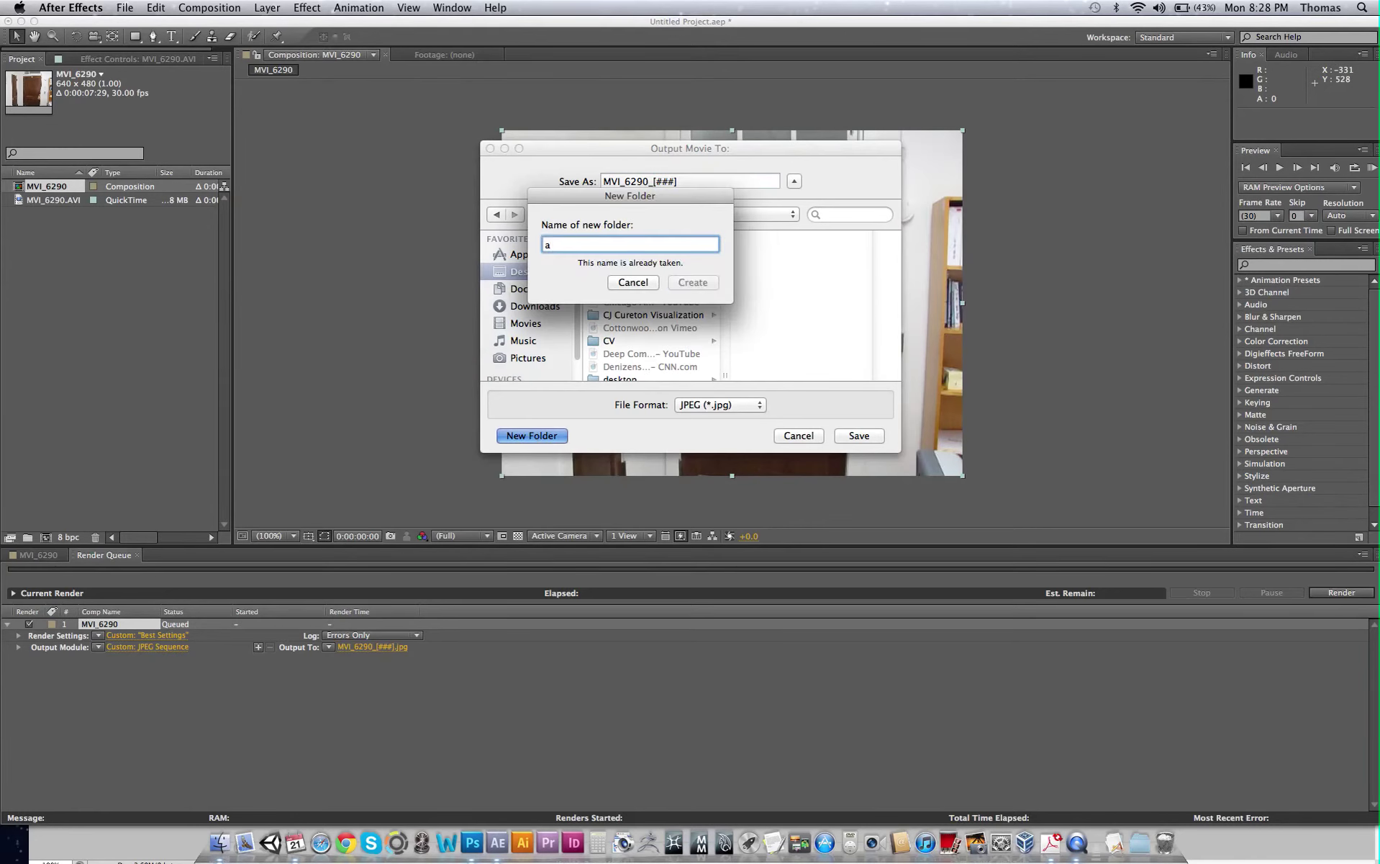
text(_door)
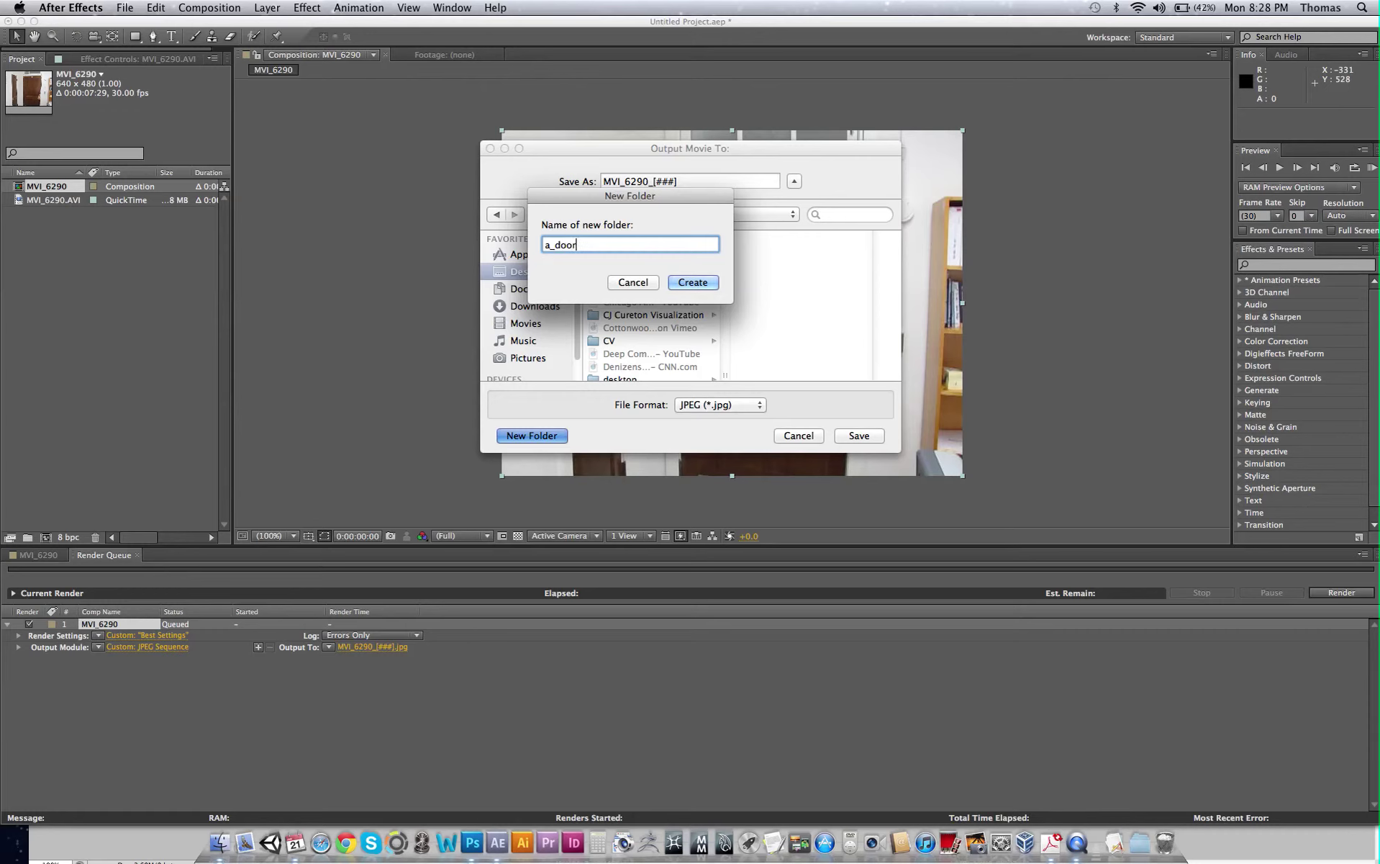
click(698, 286)
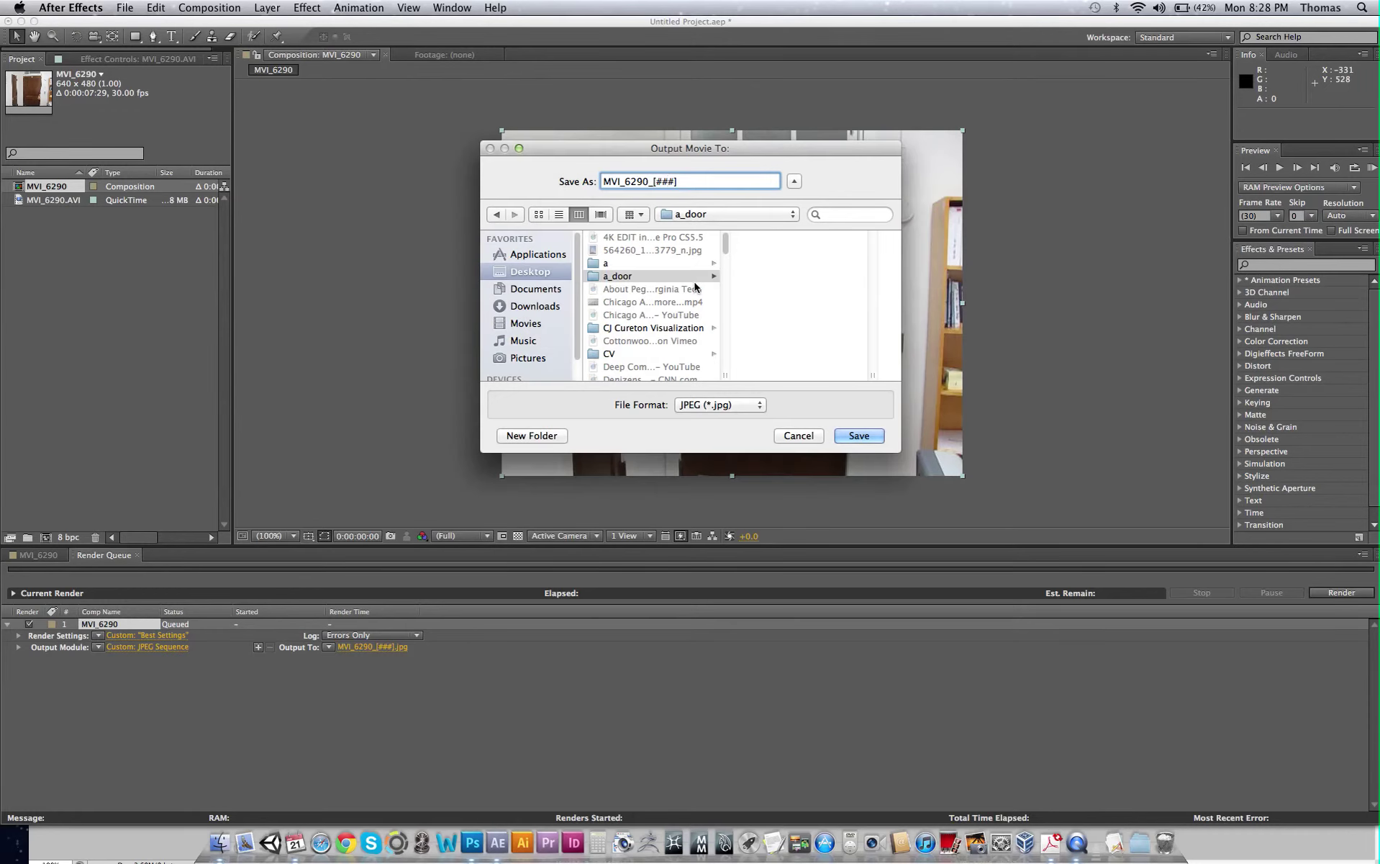
click(860, 436)
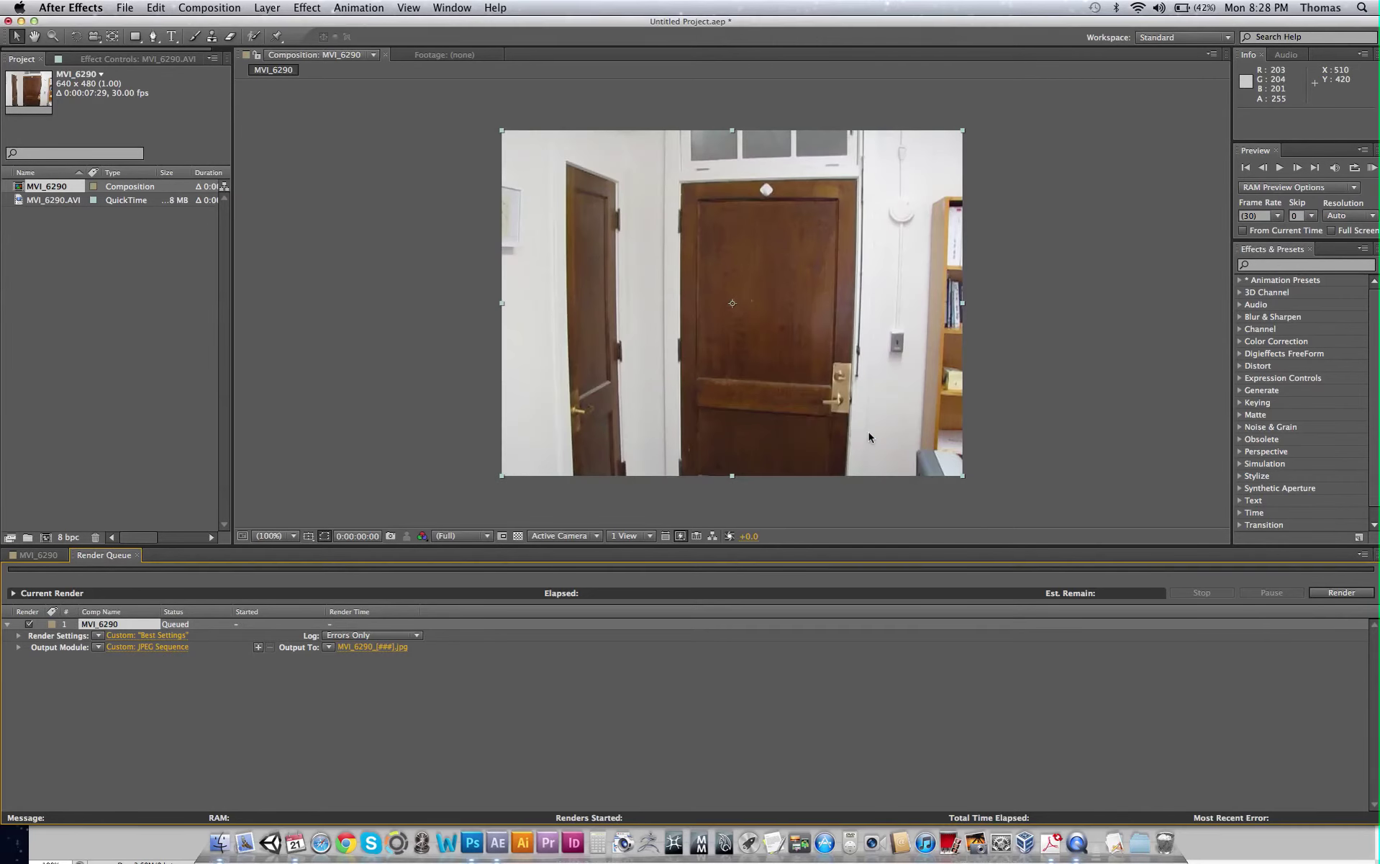
Step: Render MVI_6290 to completion in 12 seconds, then switch to Finder
click(1330, 594)
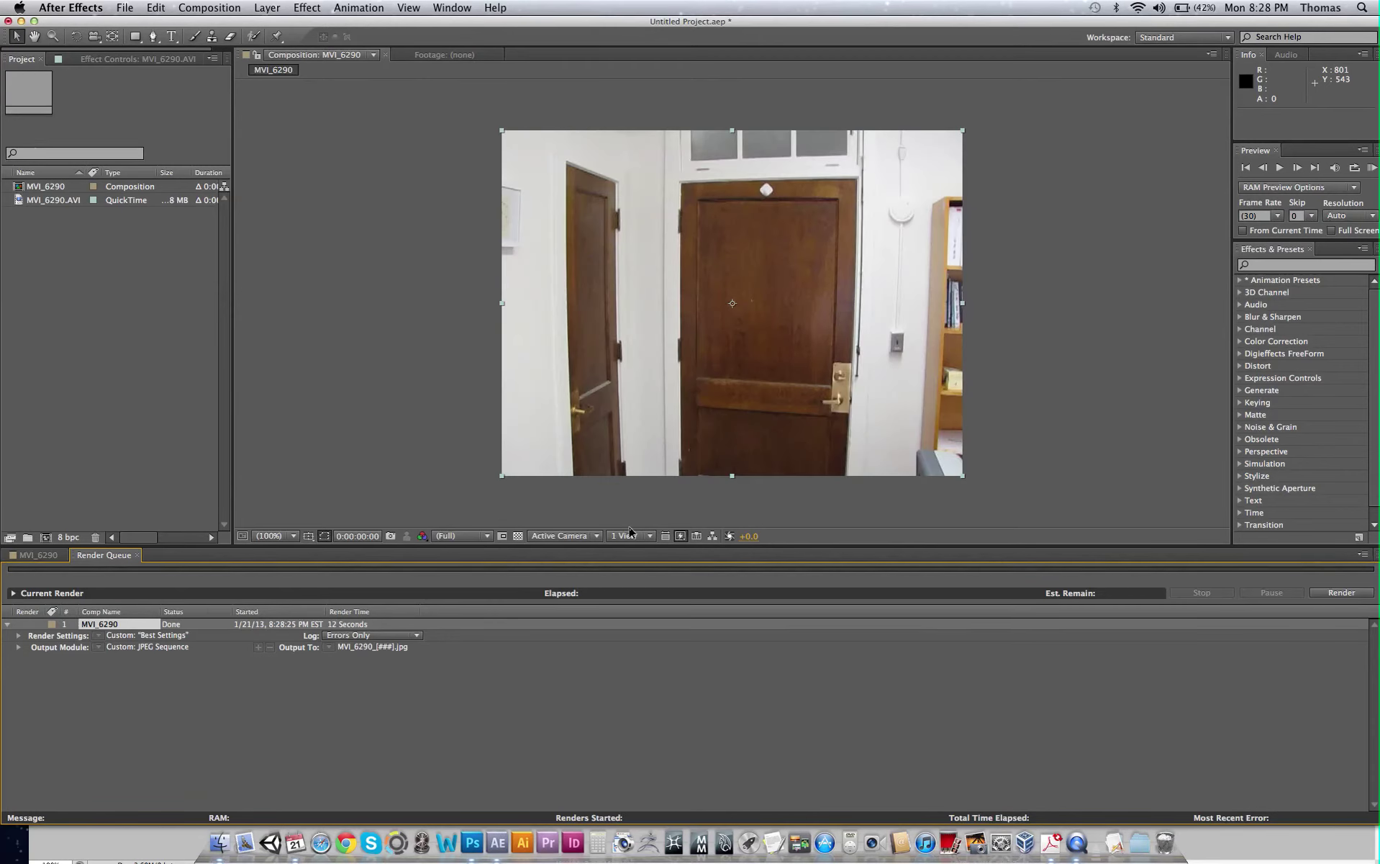
key(super+Tab)
key(super+Tab)
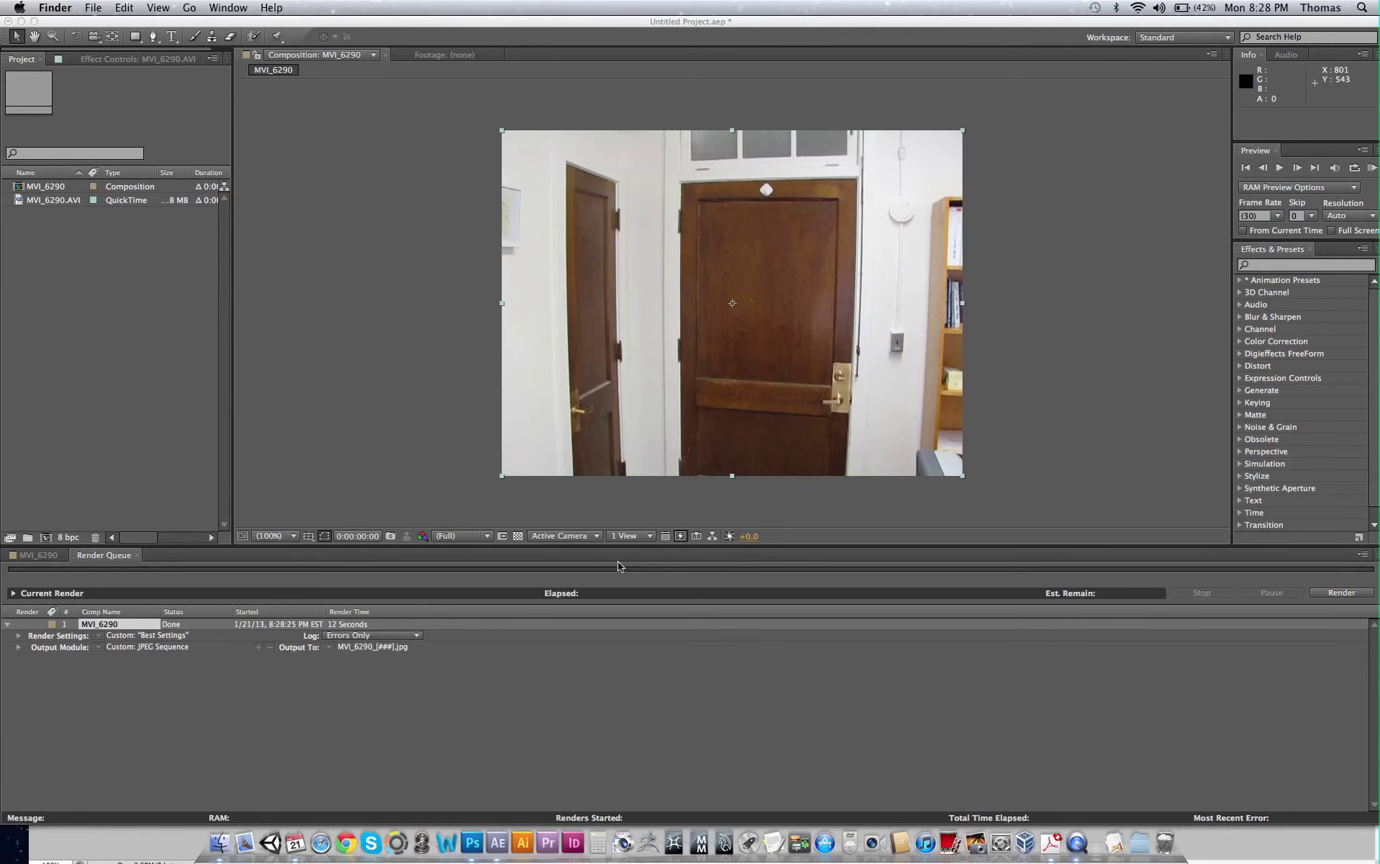
key(F11)
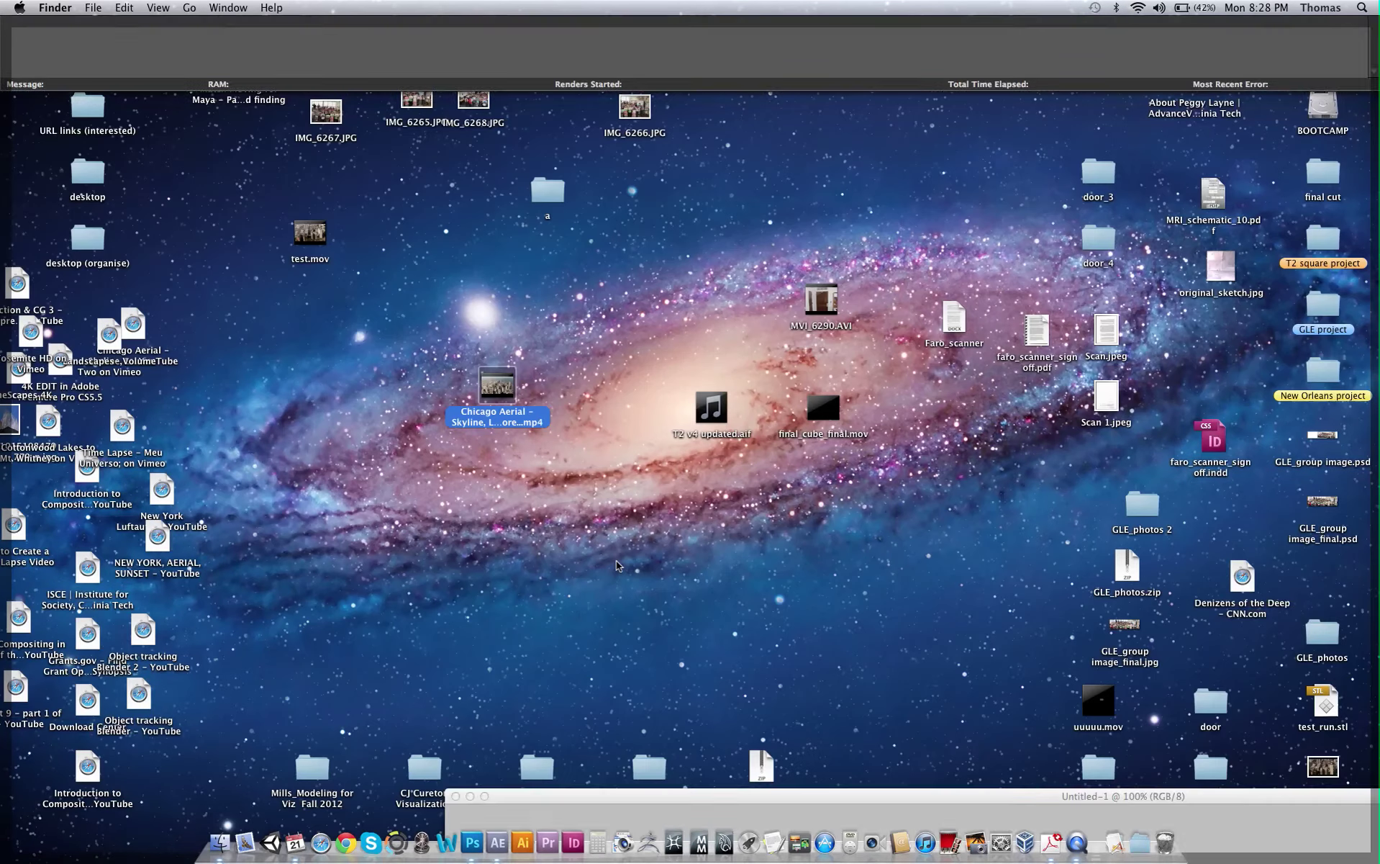
double_click(994, 50)
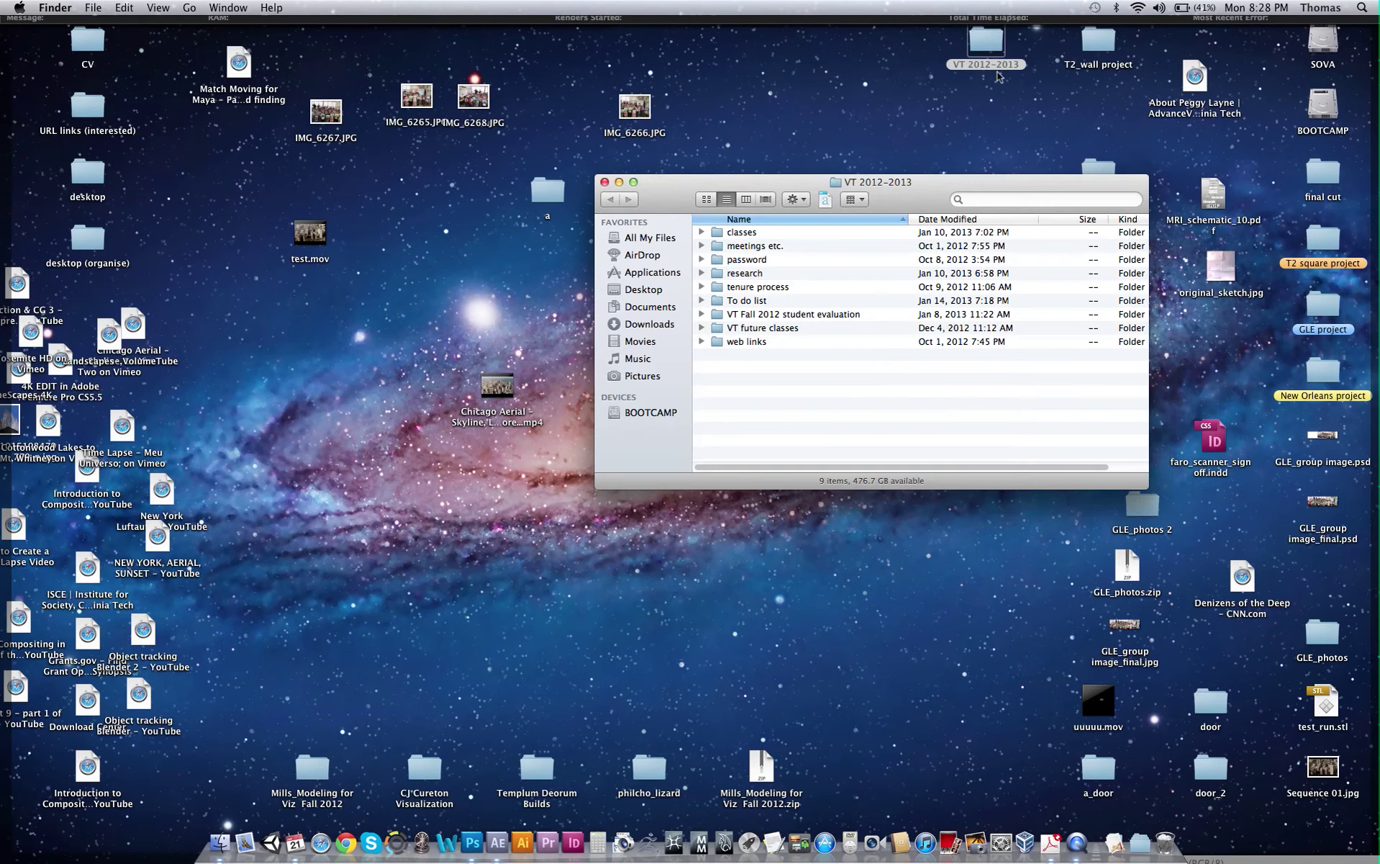
click(604, 183)
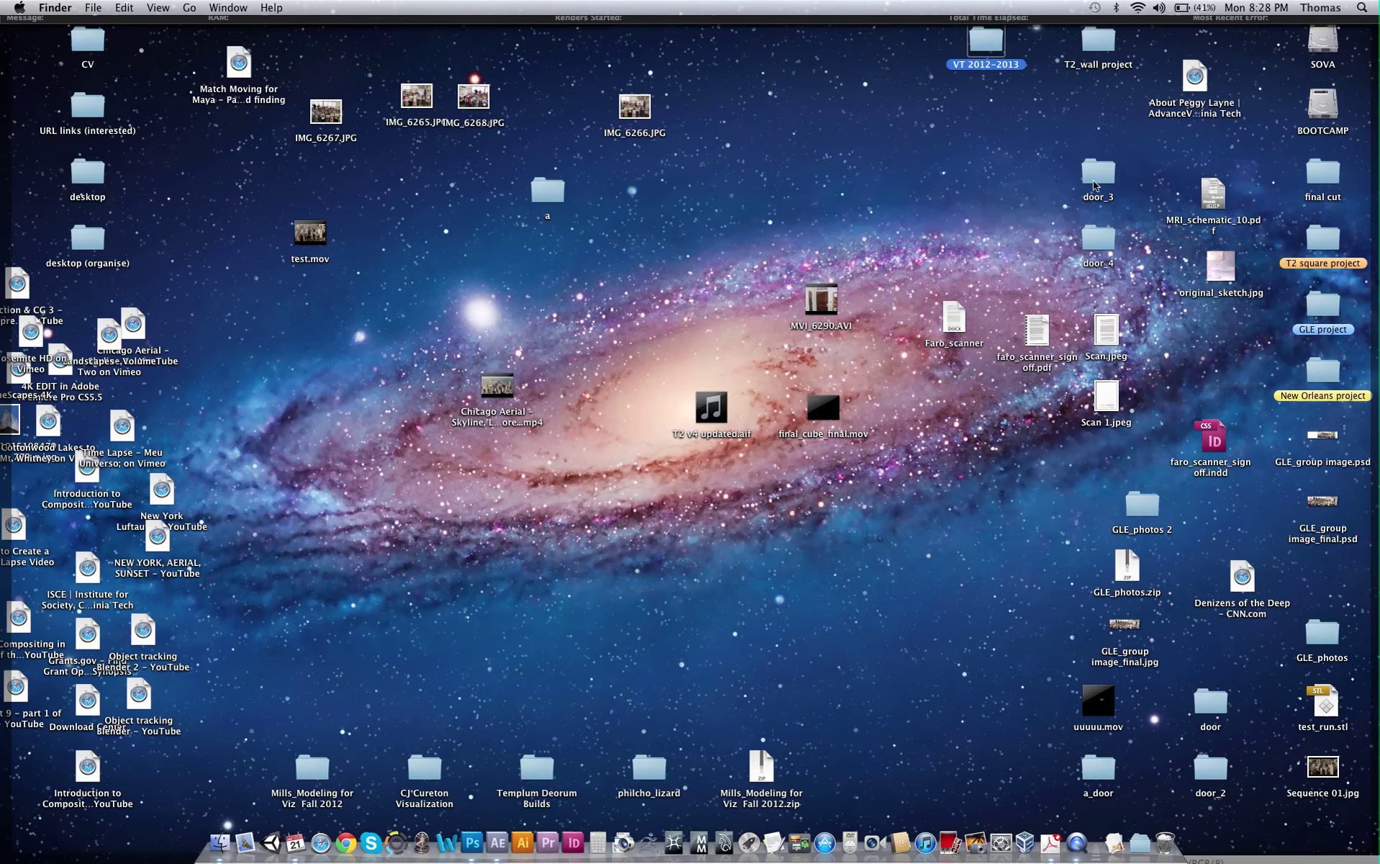
double_click(987, 50)
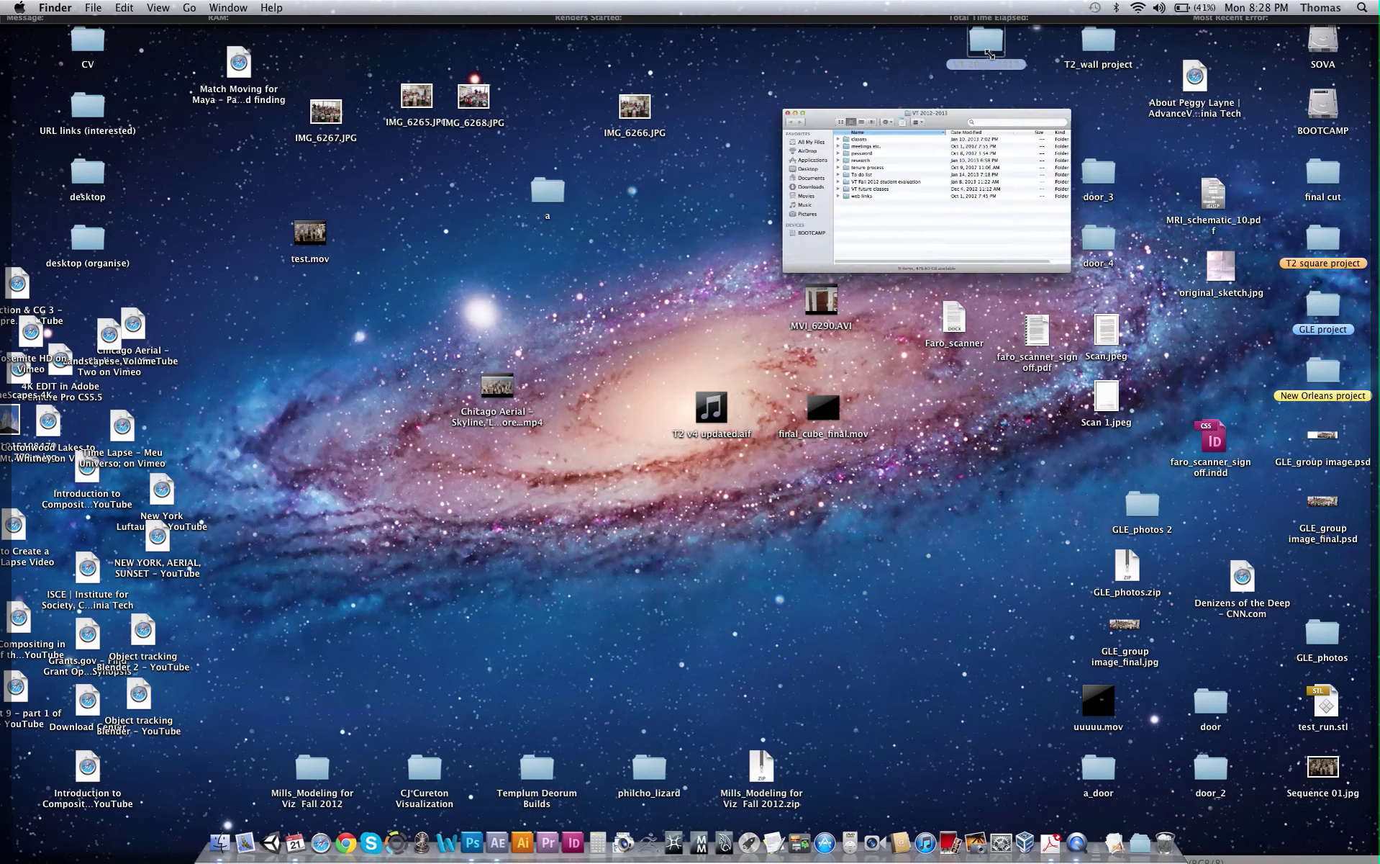
click(645, 290)
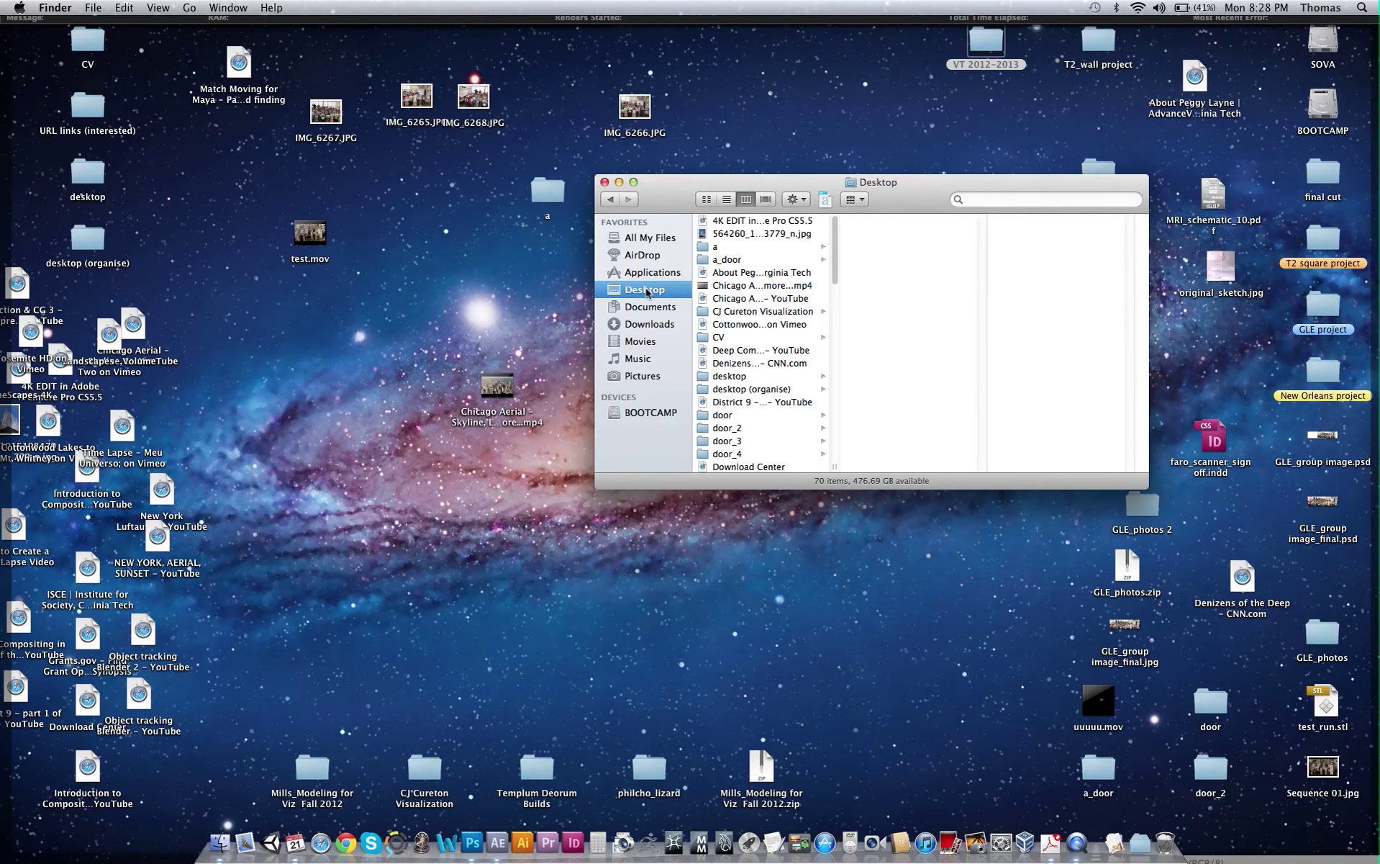
key(super+Tab)
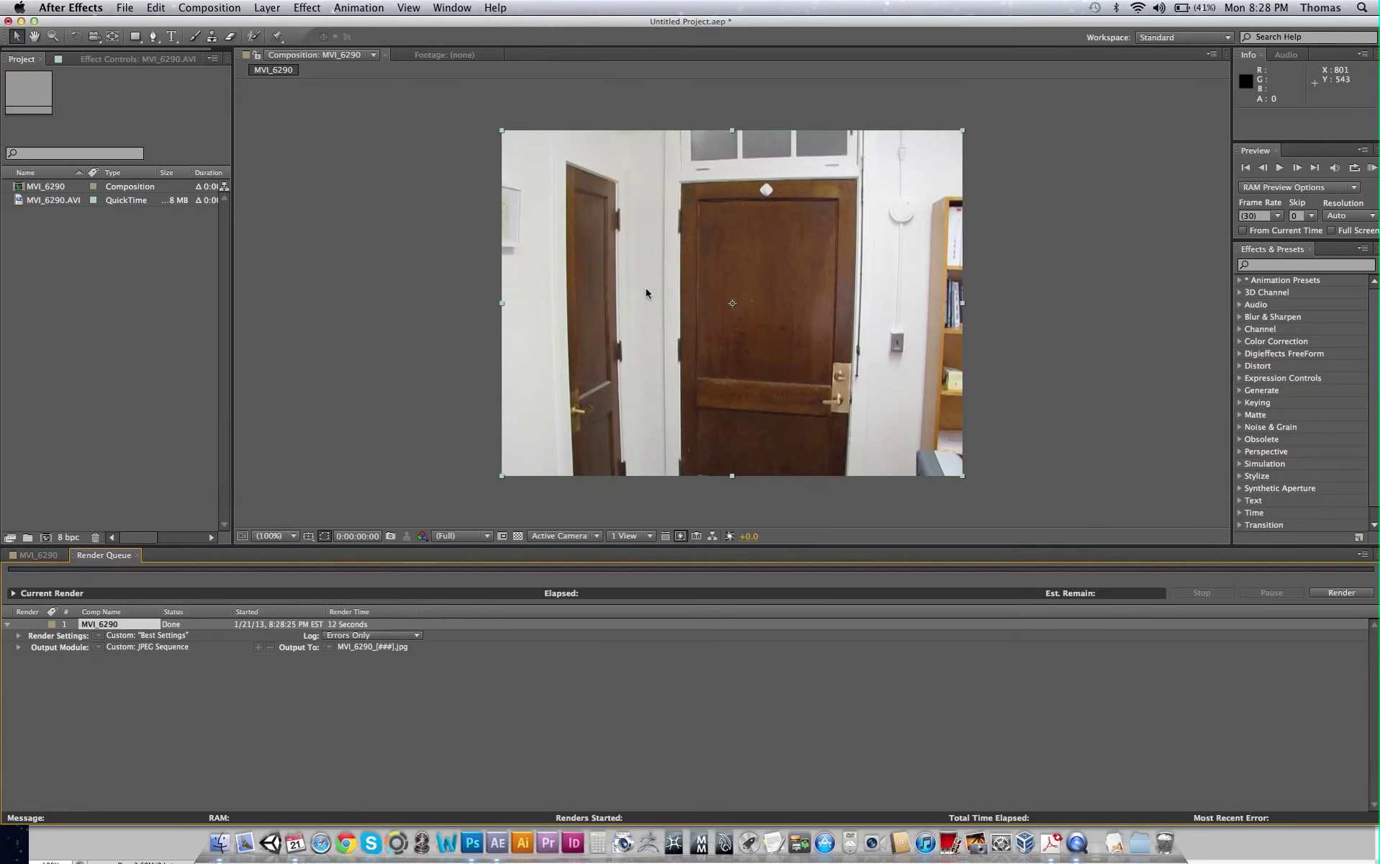
key(super+Tab)
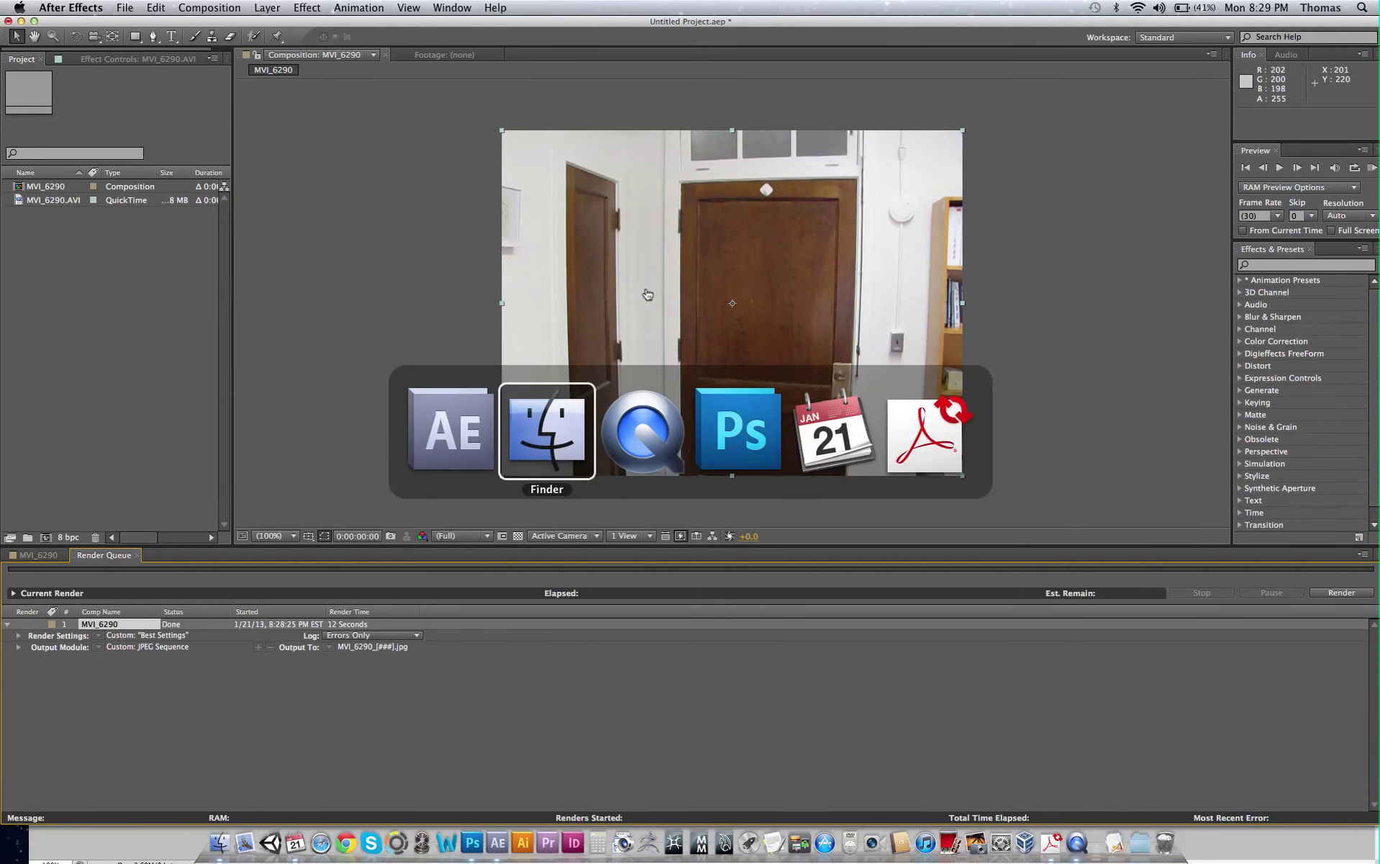
click(729, 259)
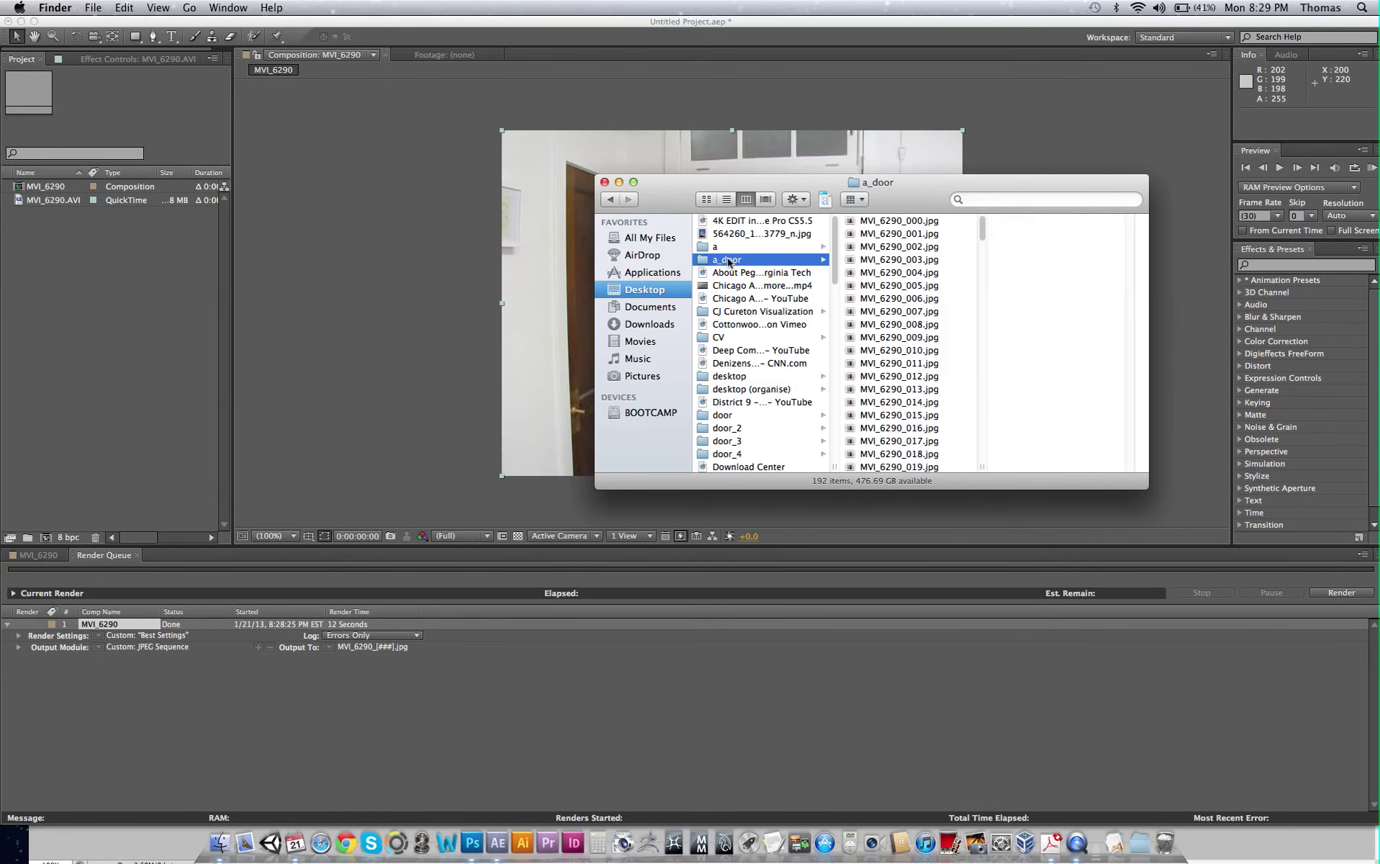
Step: Preview the rendered frames MVI_6290_002, 060, 073, 086 and 107.jpg in a_door
click(934, 245)
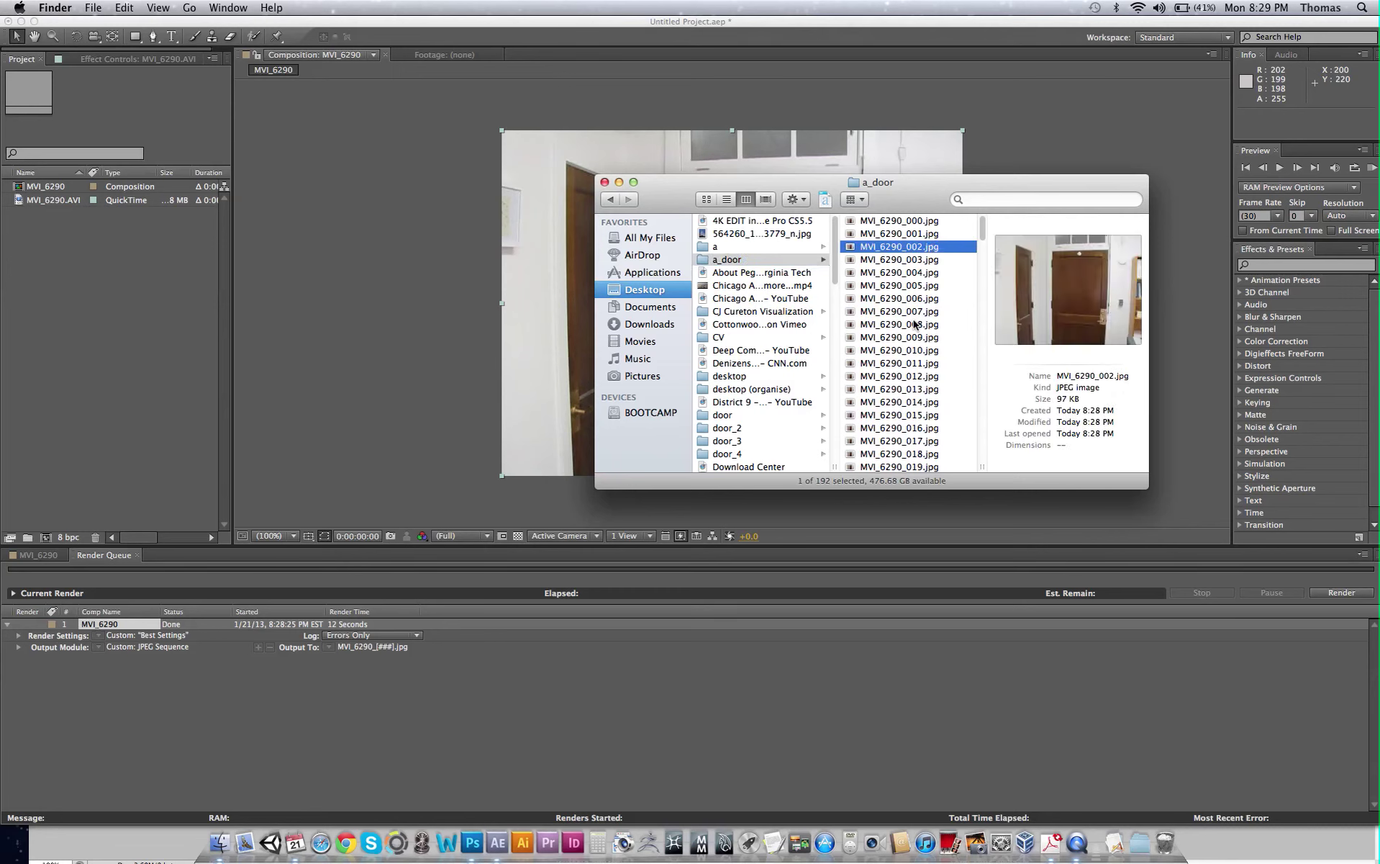
scroll(914, 325, down, 10)
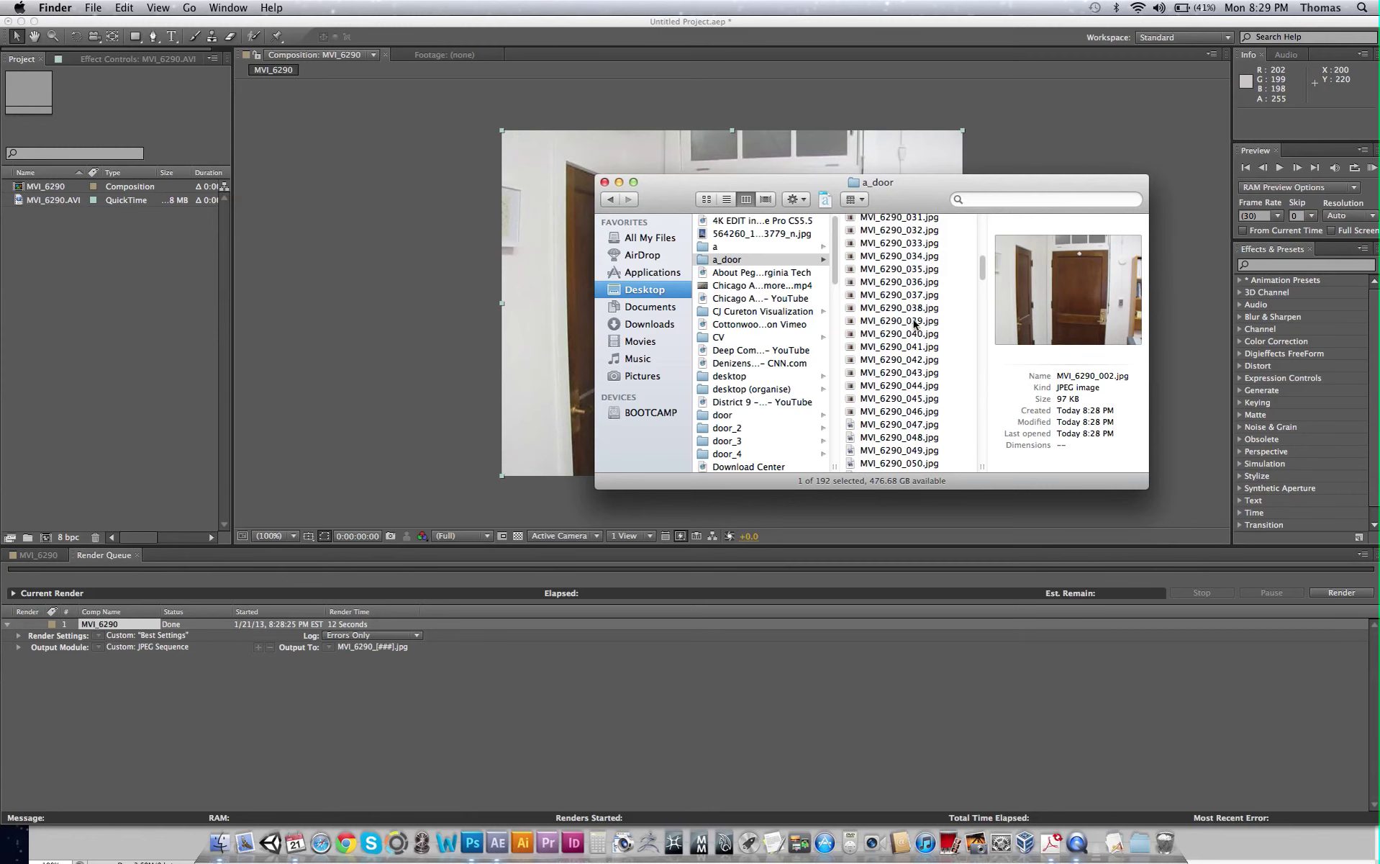
scroll(914, 324, down, 7)
click(914, 319)
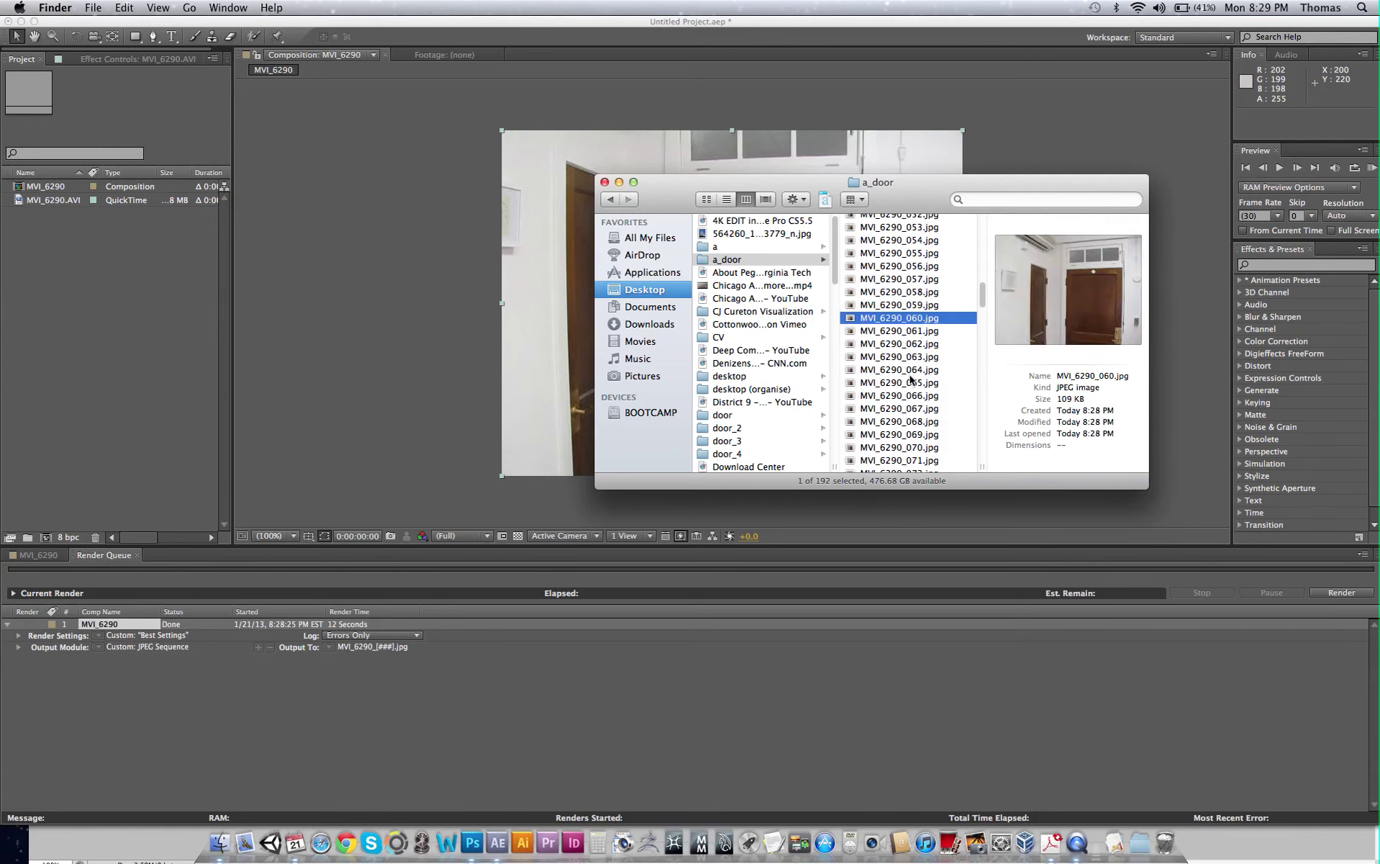
click(909, 370)
scroll(909, 360, down, 3)
click(907, 375)
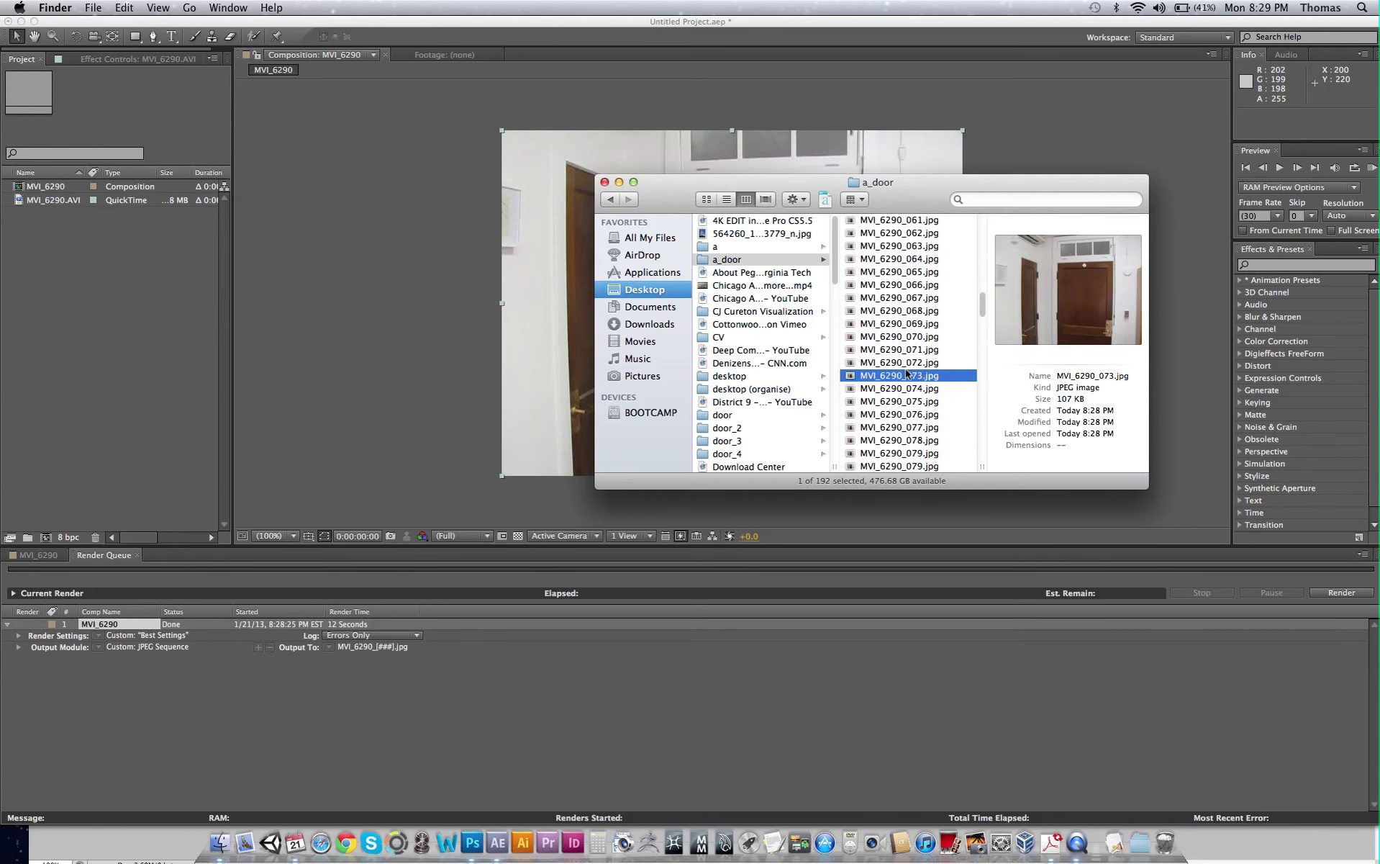
scroll(906, 375, down, 4)
click(908, 374)
scroll(903, 375, down, 3)
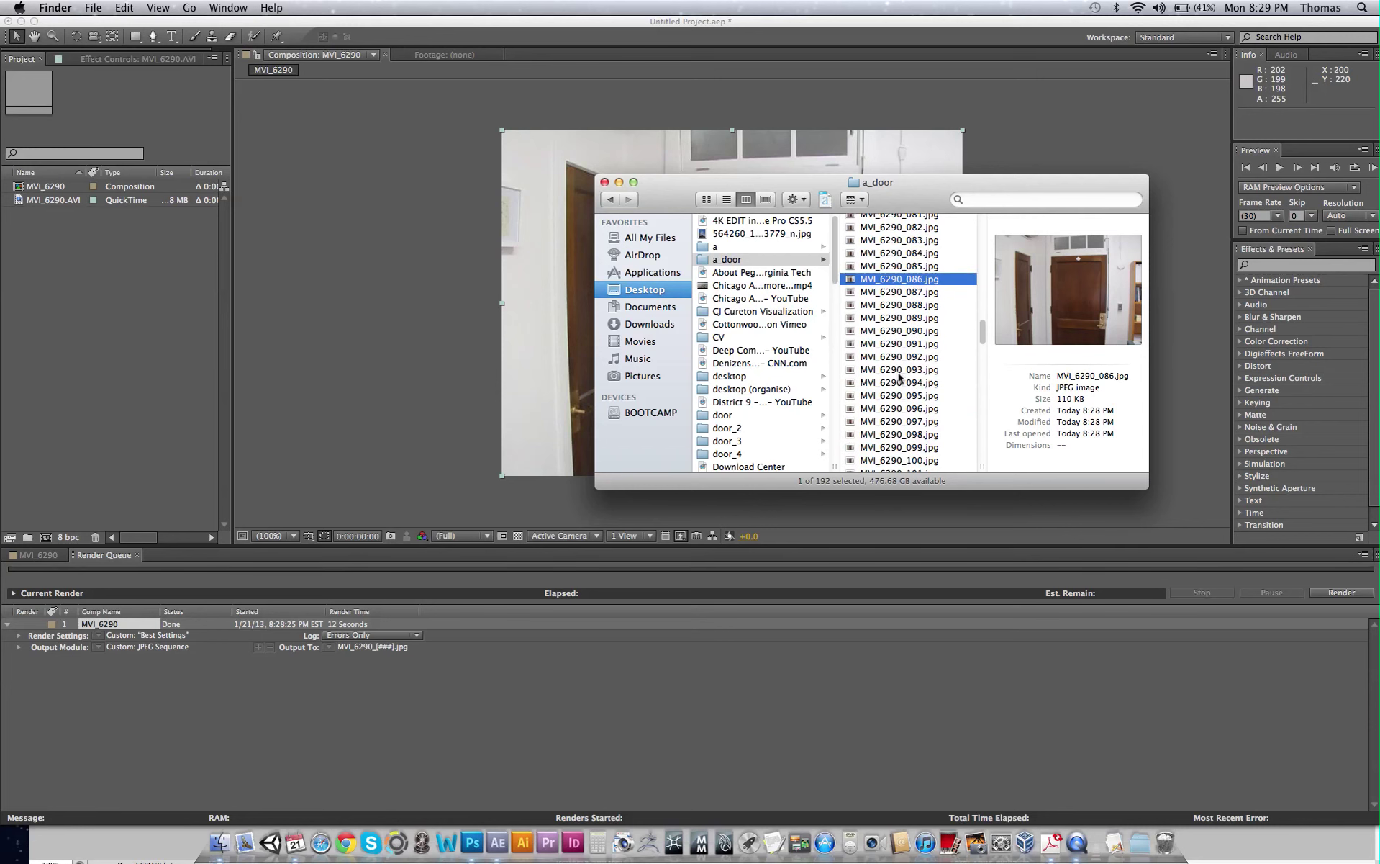
scroll(900, 376, down, 5)
click(899, 377)
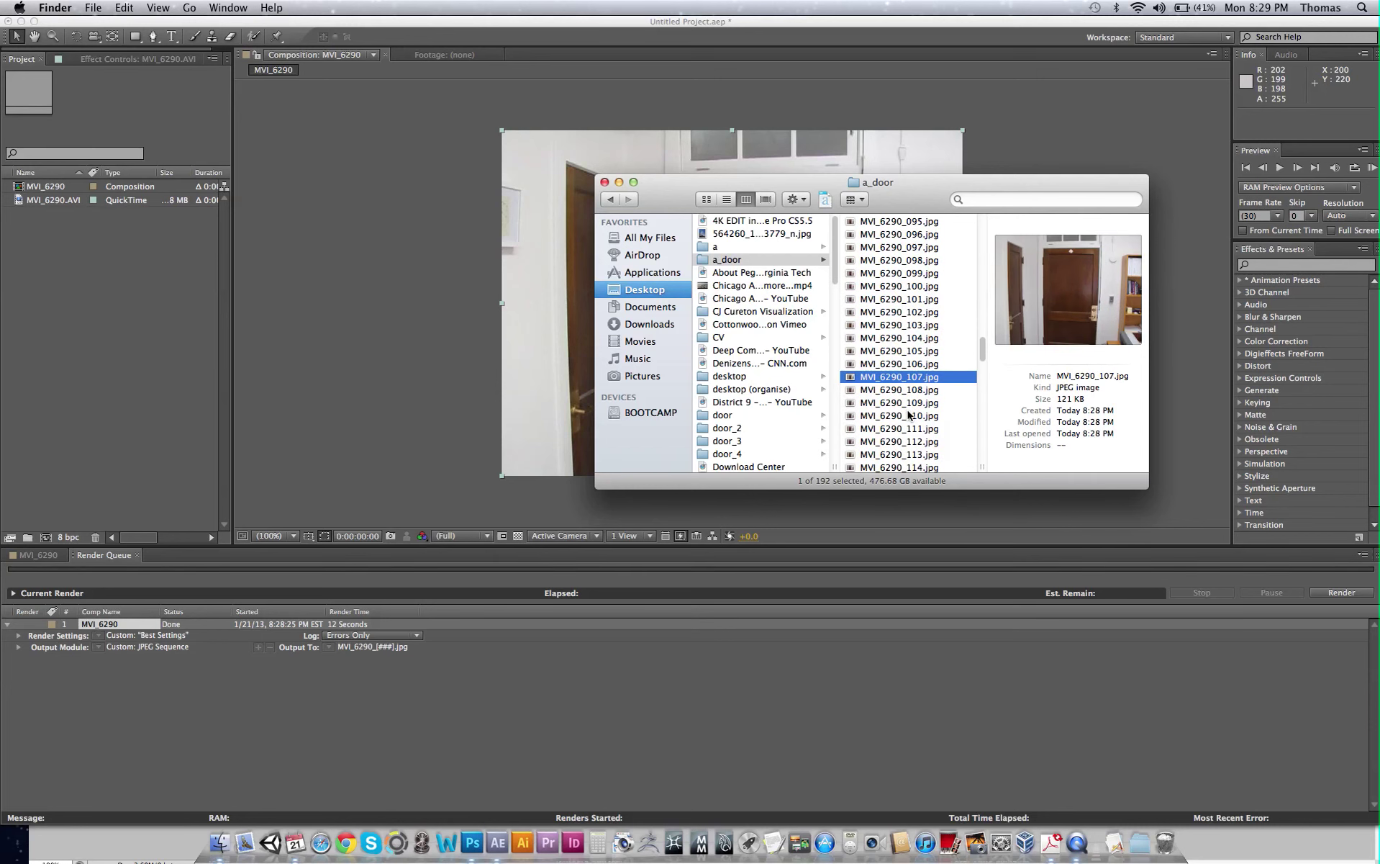
scroll(905, 421, down, 5)
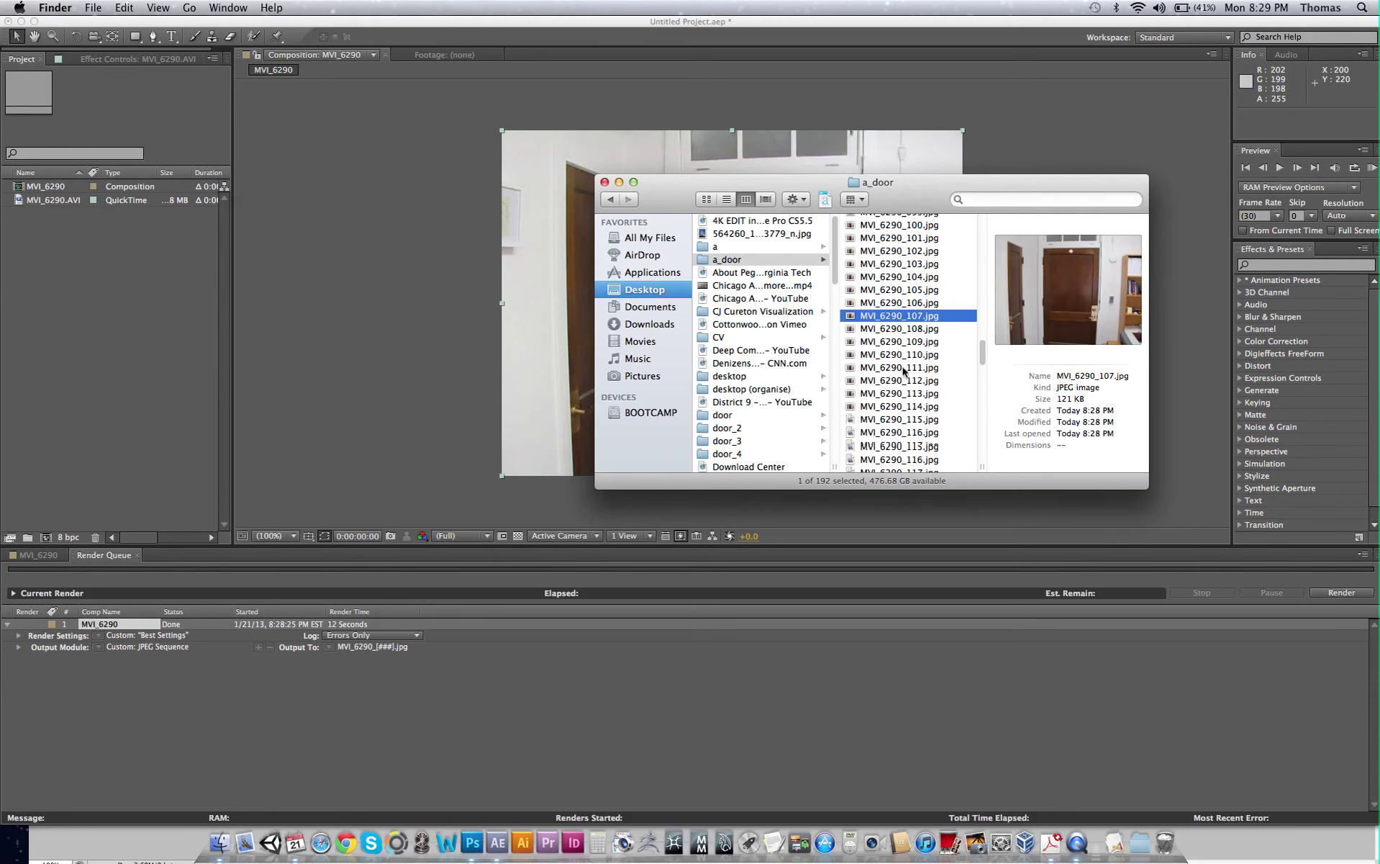